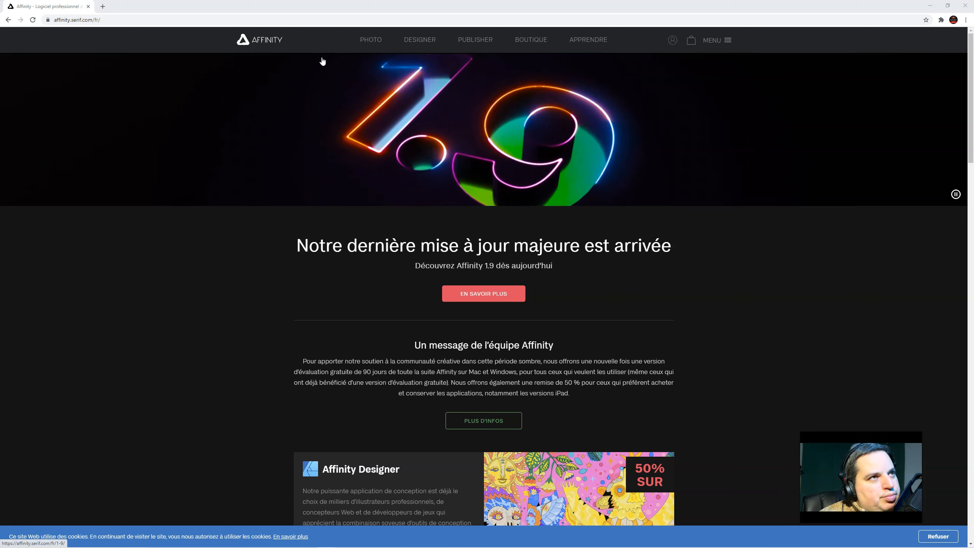
Step: Look through the Affinity home page's offers for Designer, Photo and Publisher
{"action": "left_click", "coordinate": [455, 89]}
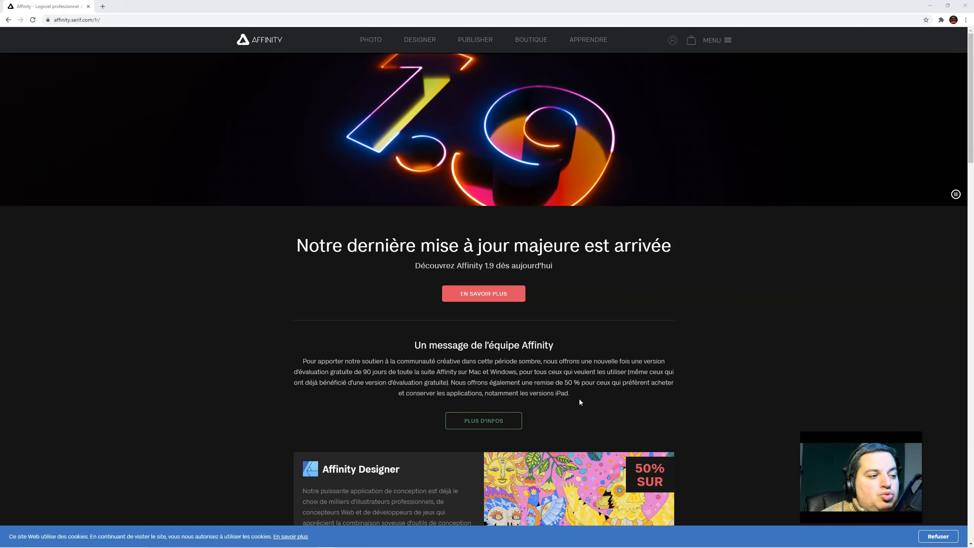
{"action": "scroll", "coordinate": [617, 419], "scroll_direction": "down", "scroll_amount": 10}
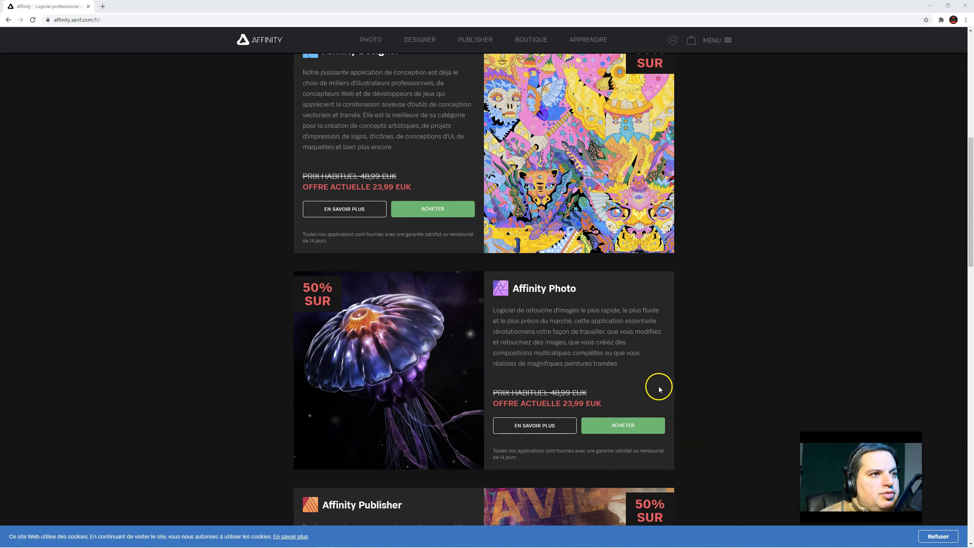
{"action": "scroll", "coordinate": [659, 386], "scroll_direction": "down", "scroll_amount": 3}
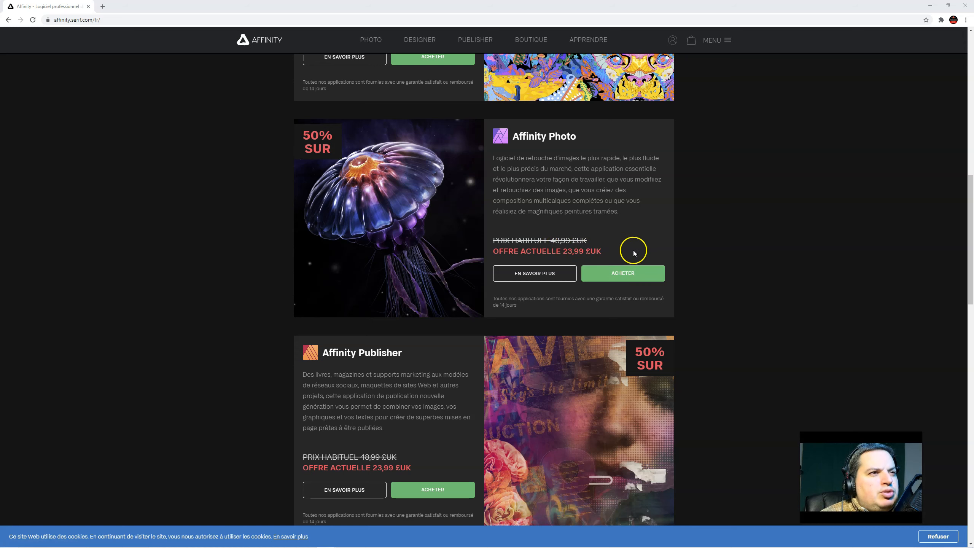
{"action": "scroll", "coordinate": [674, 275], "scroll_direction": "up", "scroll_amount": 4}
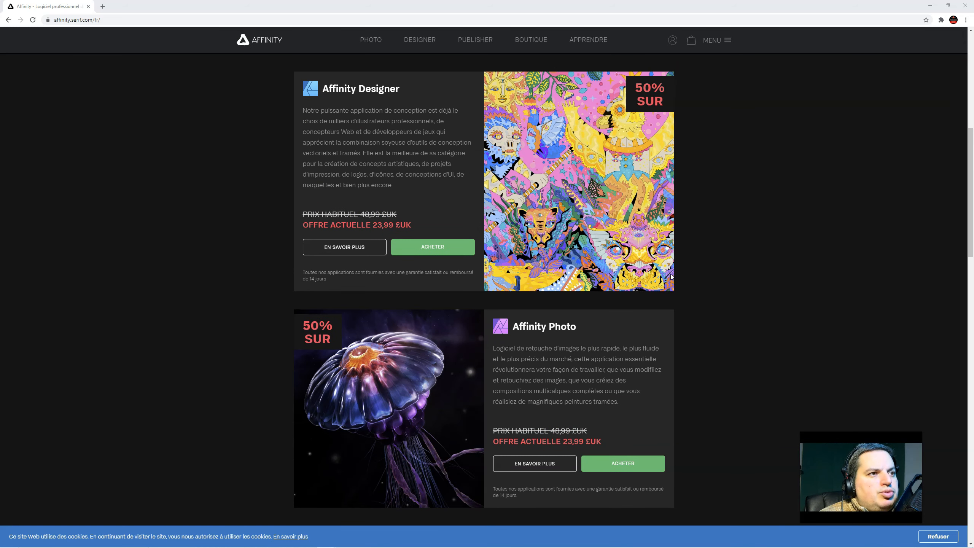
{"action": "scroll", "coordinate": [671, 276], "scroll_direction": "up", "scroll_amount": 8}
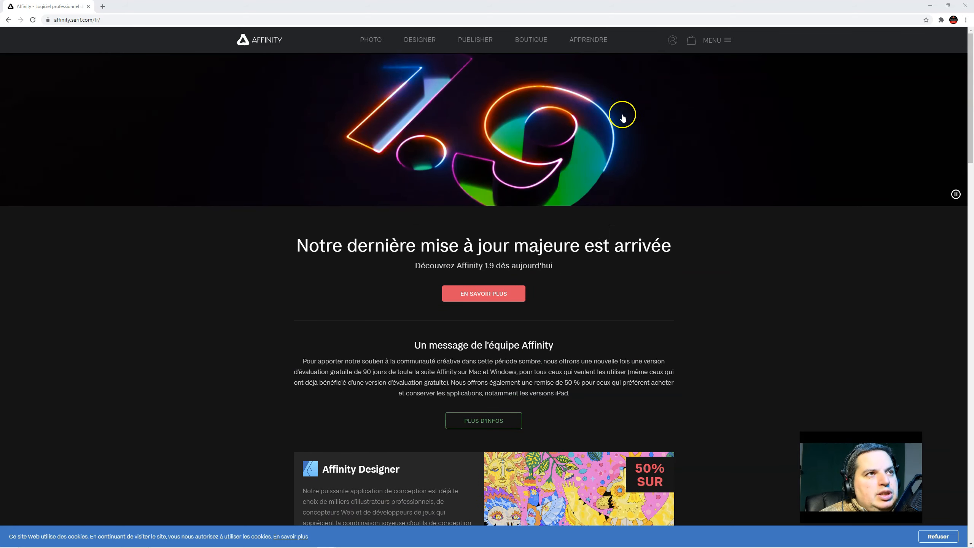
Step: Open the Affinity Photo keyboard shortcuts PDF for Windows from the site's learning resources
{"action": "left_click", "coordinate": [586, 39]}
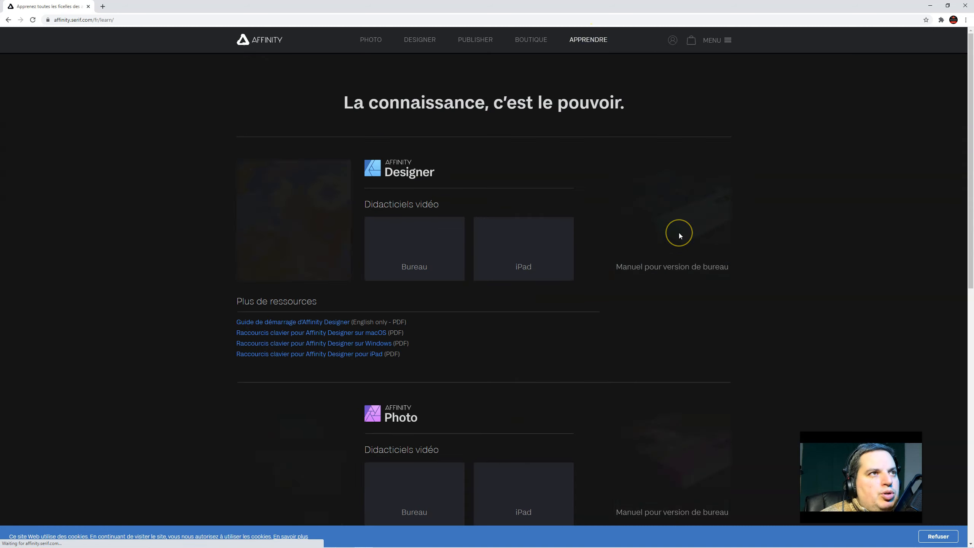
{"action": "scroll", "coordinate": [630, 330], "scroll_direction": "down", "scroll_amount": 5}
{"action": "scroll", "coordinate": [630, 330], "scroll_direction": "up", "scroll_amount": 5}
{"action": "scroll", "coordinate": [605, 249], "scroll_direction": "down", "scroll_amount": 5}
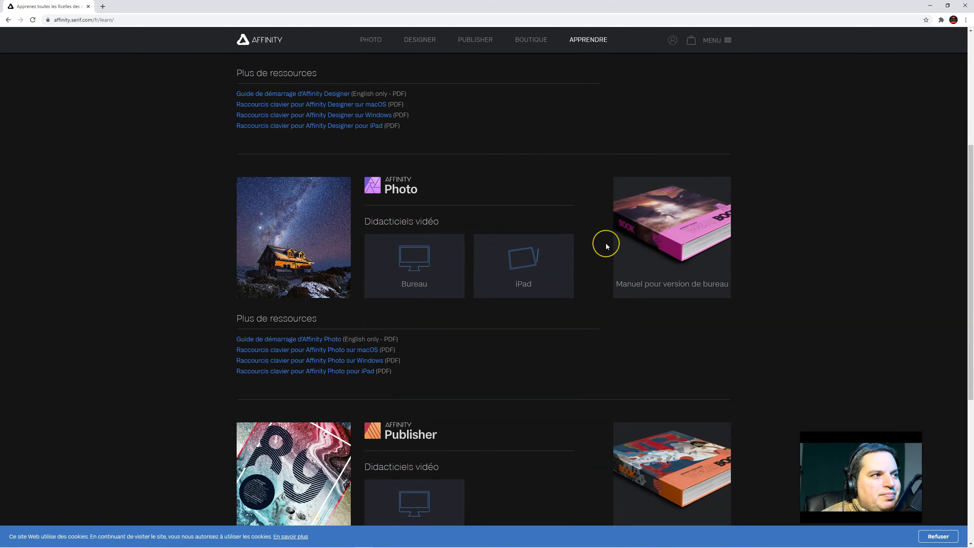
{"action": "scroll", "coordinate": [605, 244], "scroll_direction": "down", "scroll_amount": 5}
{"action": "scroll", "coordinate": [606, 244], "scroll_direction": "up", "scroll_amount": 5}
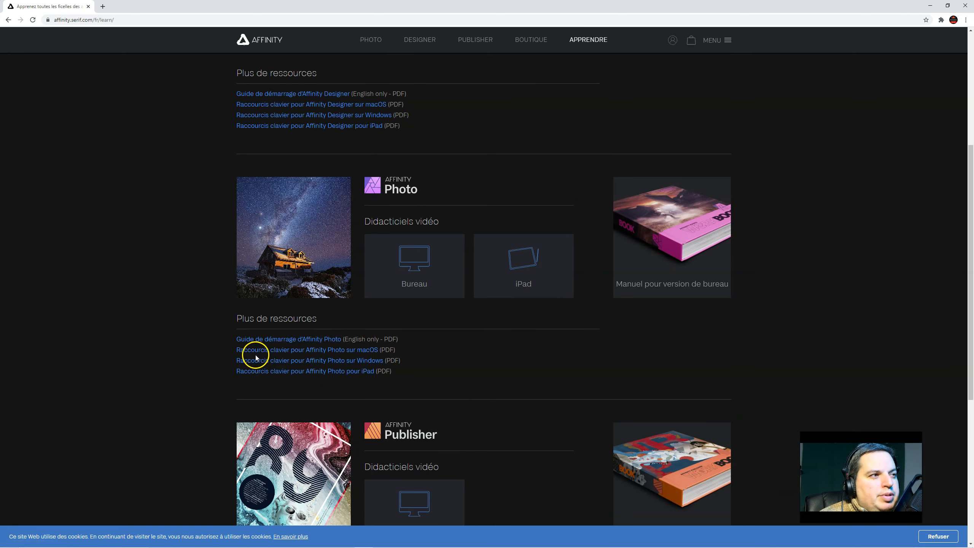
{"action": "left_click", "coordinate": [363, 362]}
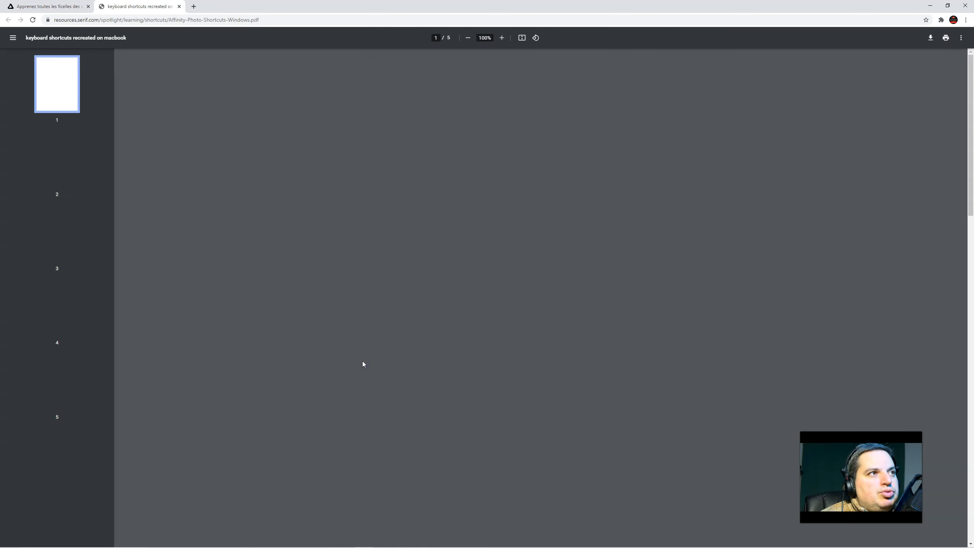
Step: Examine the shortcut PDF's keyboard layouts for the Photo, Liquify and Develop Personas and its modifier tables
{"action": "left_click", "coordinate": [471, 340]}
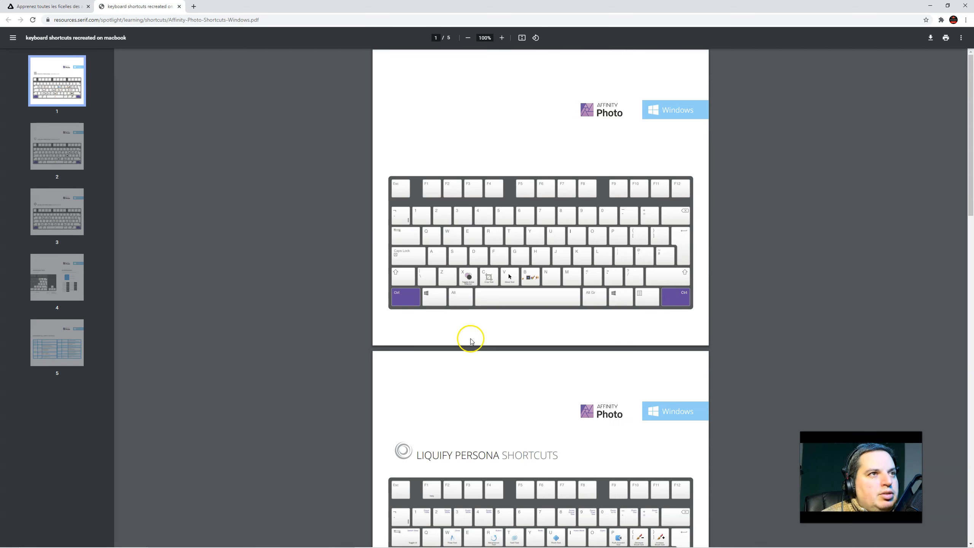
{"action": "scroll", "coordinate": [619, 271], "scroll_direction": "down", "scroll_amount": 1}
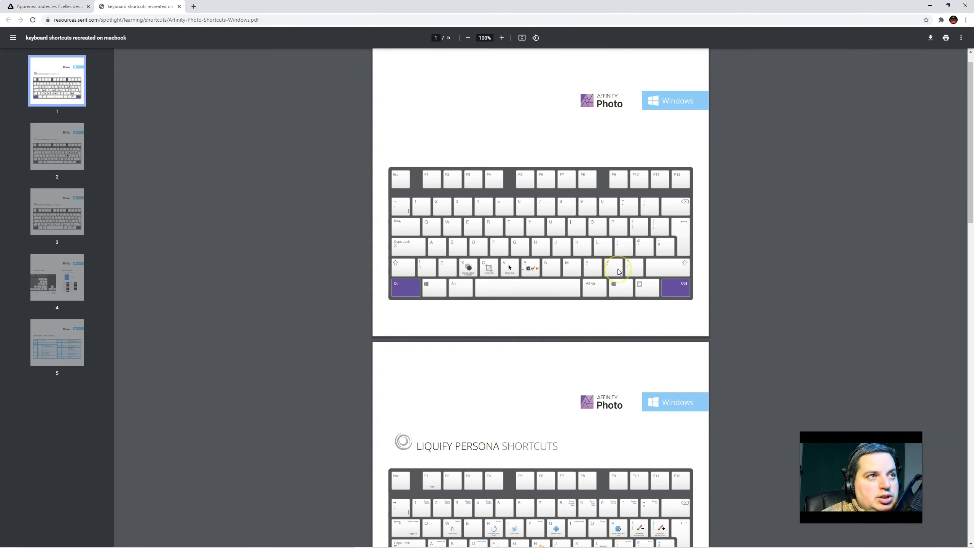
{"action": "scroll", "coordinate": [618, 270], "scroll_direction": "down", "scroll_amount": 10}
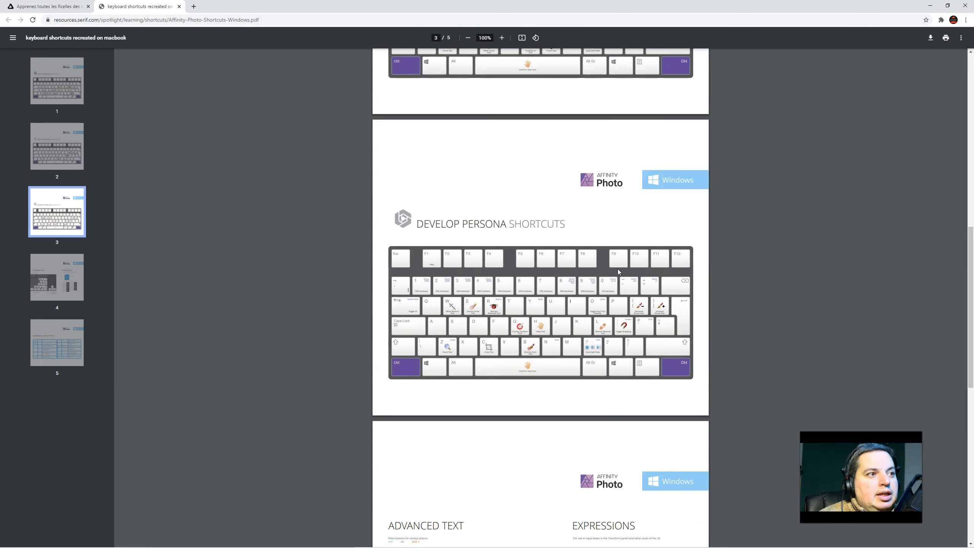
{"action": "scroll", "coordinate": [618, 271], "scroll_direction": "down", "scroll_amount": 8}
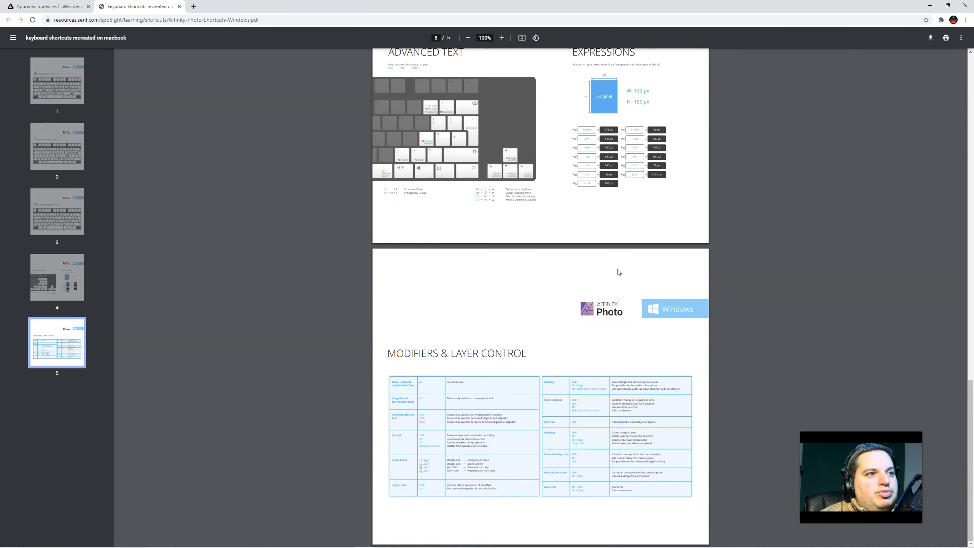
{"action": "scroll", "coordinate": [619, 271], "scroll_direction": "up", "scroll_amount": 12}
{"action": "scroll", "coordinate": [618, 272], "scroll_direction": "up", "scroll_amount": 4}
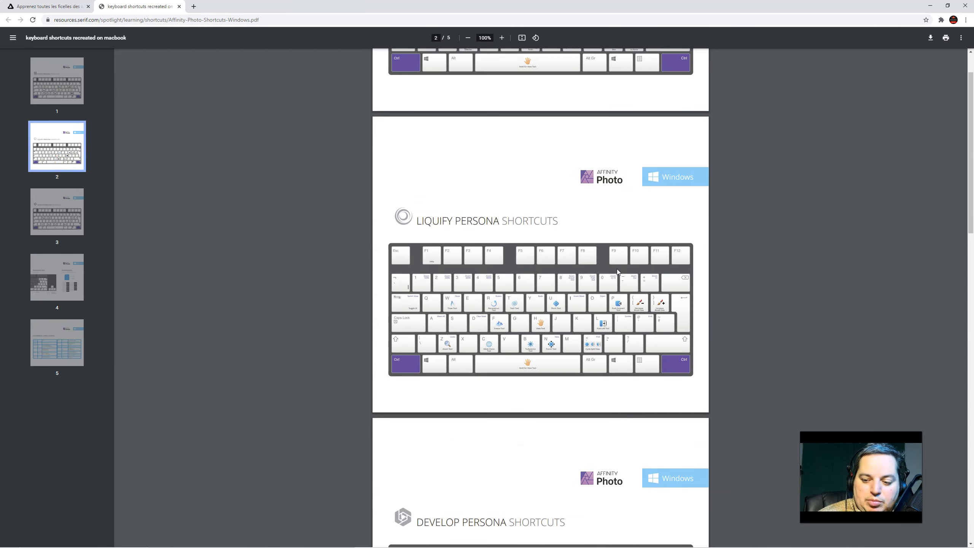
{"action": "scroll", "coordinate": [617, 272], "scroll_direction": "up", "scroll_amount": 3}
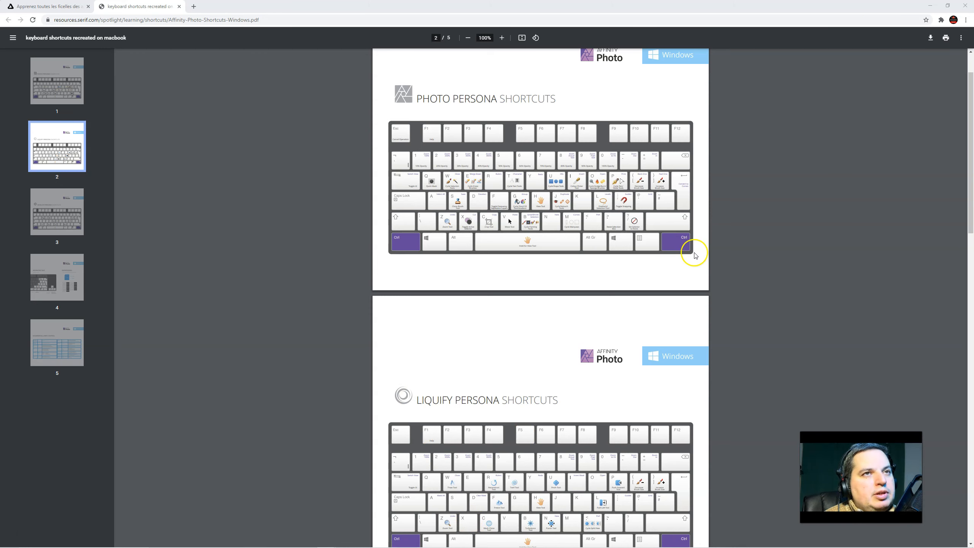
Step: Switch to Affinity Photo, maximize its window and dismiss the welcome screen
{"action": "mouse_move", "coordinate": [520, 546]}
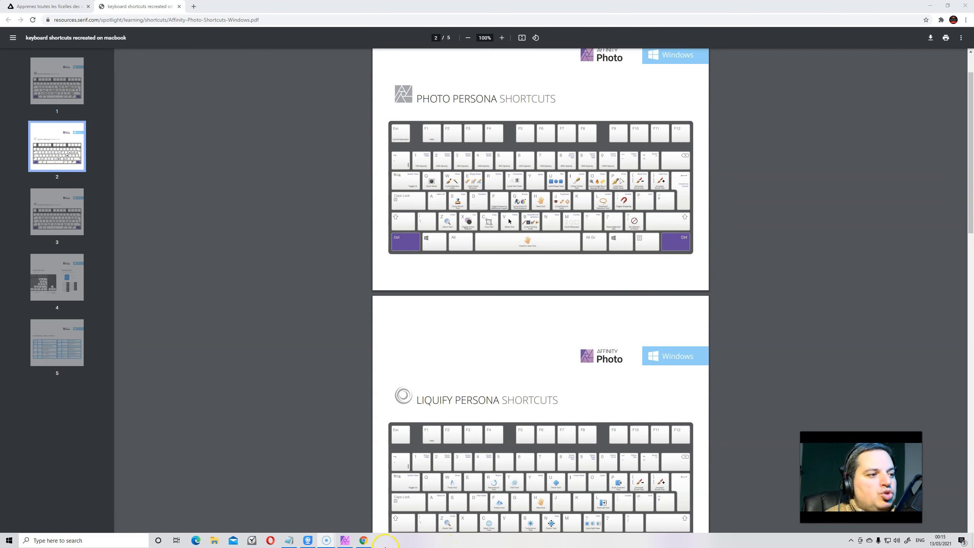
{"action": "left_click", "coordinate": [344, 540]}
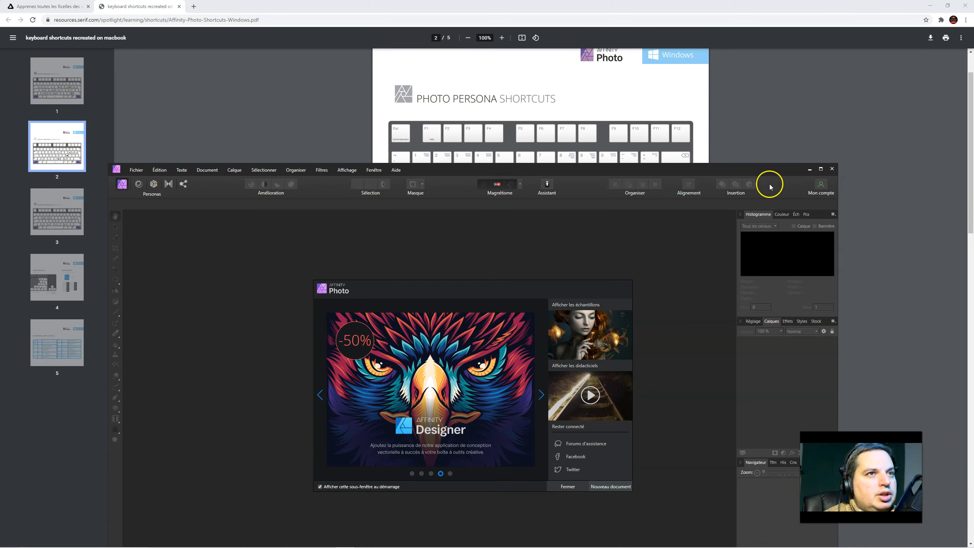
{"action": "left_click", "coordinate": [820, 169]}
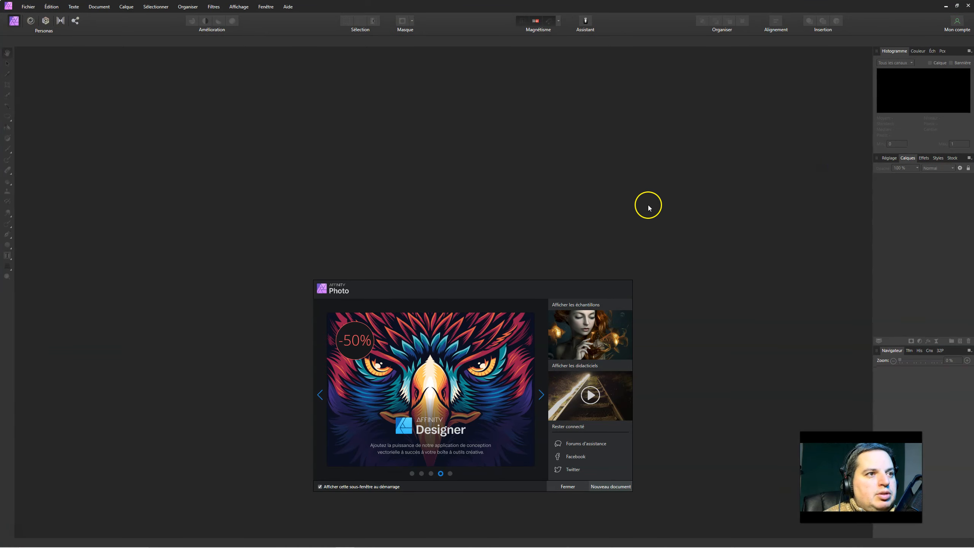
{"action": "left_click", "coordinate": [568, 486]}
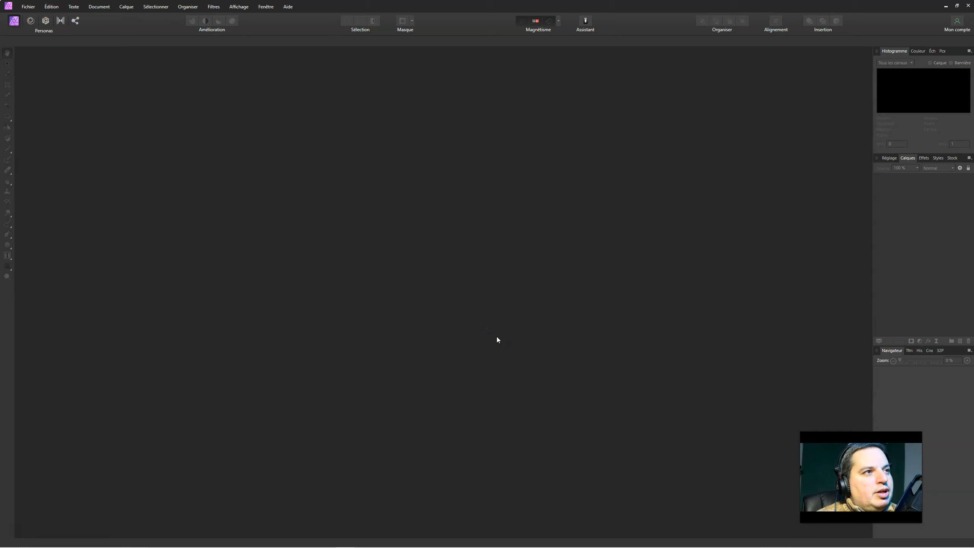
Step: Open the built-in help, review the topics under Introduction, Interface utilisateur and Prise en main, and close it
{"action": "key", "text": "F1"}
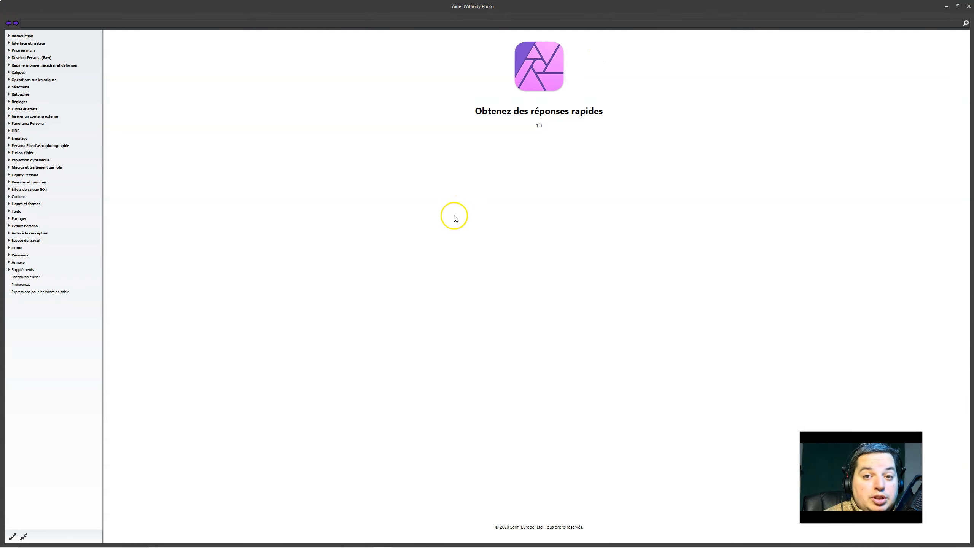
{"action": "left_click", "coordinate": [9, 36]}
{"action": "left_click", "coordinate": [9, 72]}
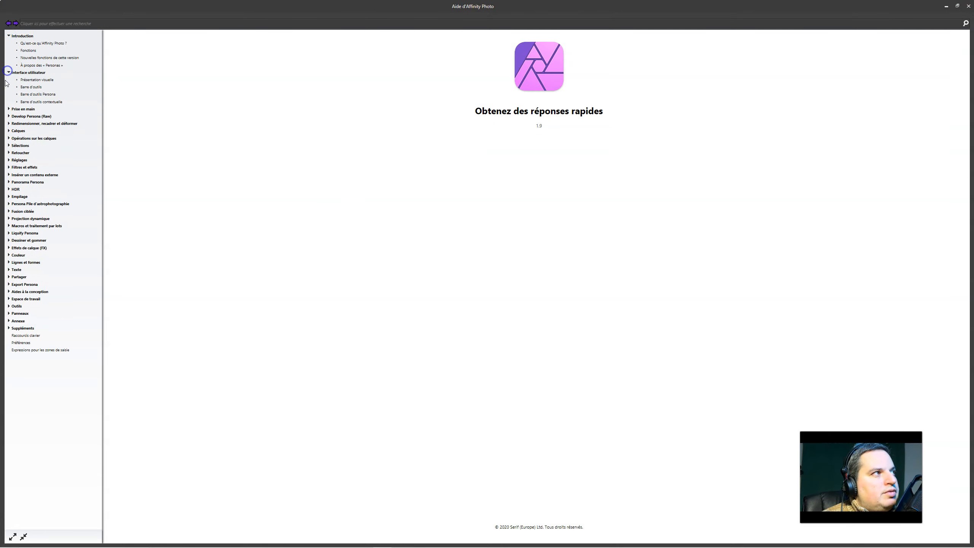
{"action": "left_click", "coordinate": [9, 109]}
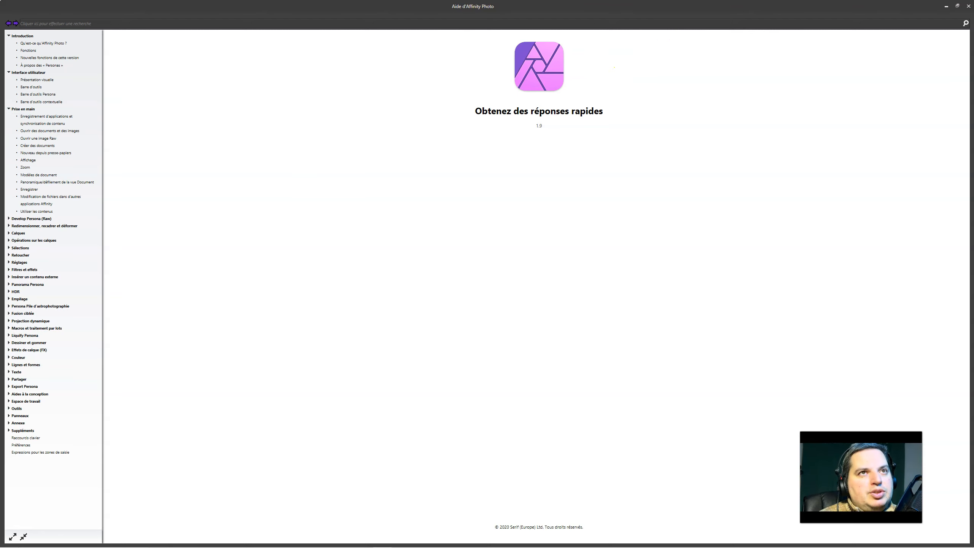
{"action": "left_click", "coordinate": [968, 7]}
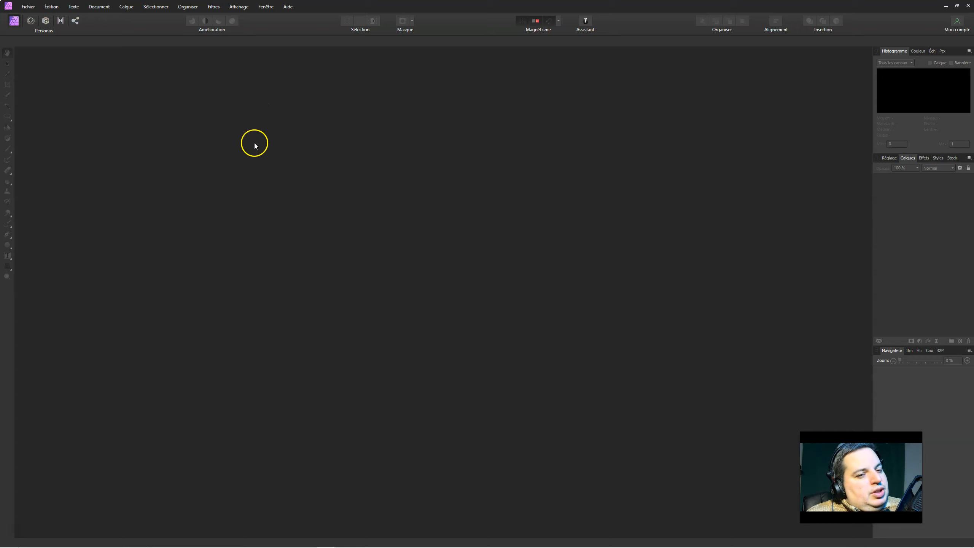
Step: Open the photo _DSC0054_Nik_DxO.tif and try to move its Arrière-plan layer with the Move tool
{"action": "left_click", "coordinate": [28, 7]}
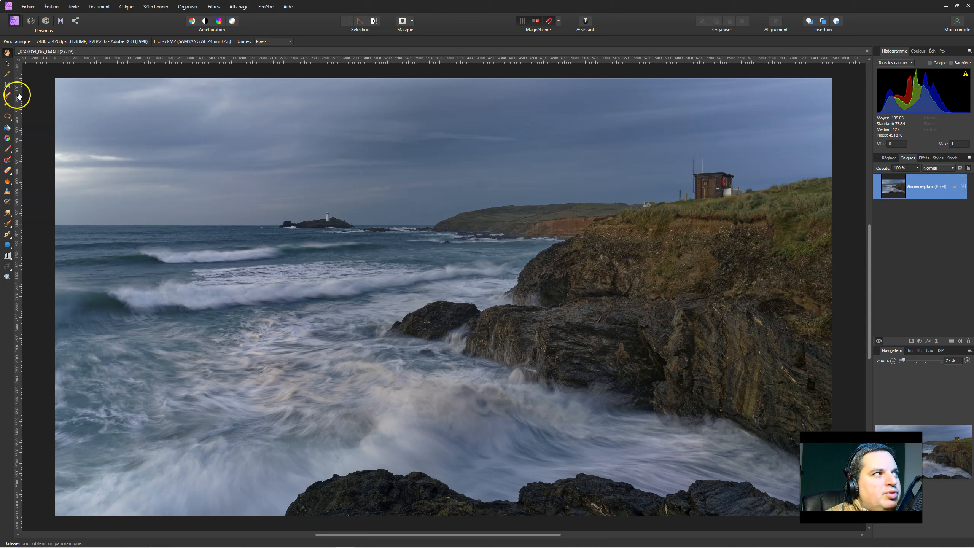
{"action": "left_click", "coordinate": [7, 64]}
{"action": "left_click", "coordinate": [270, 176]}
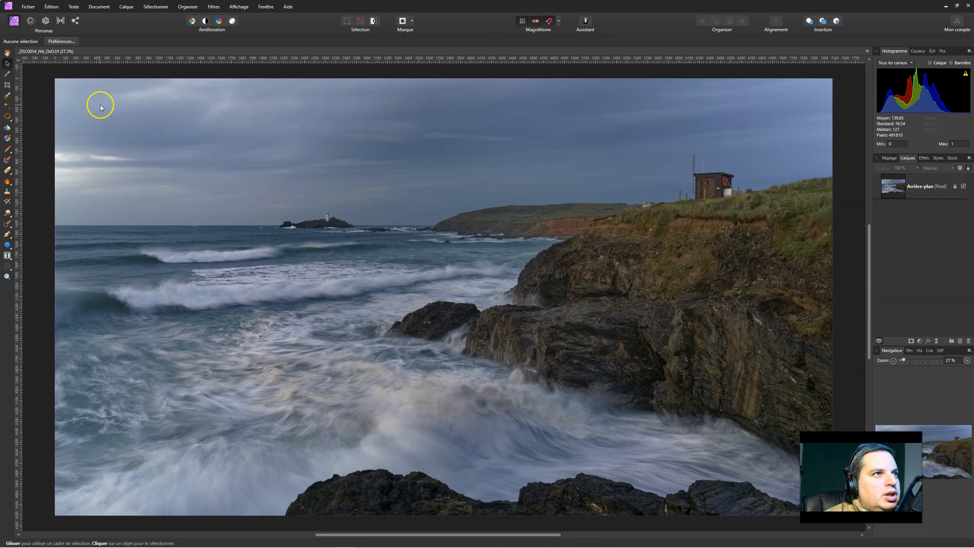
{"action": "left_click_drag", "start_coordinate": [55, 77], "coordinate": [108, 133]}
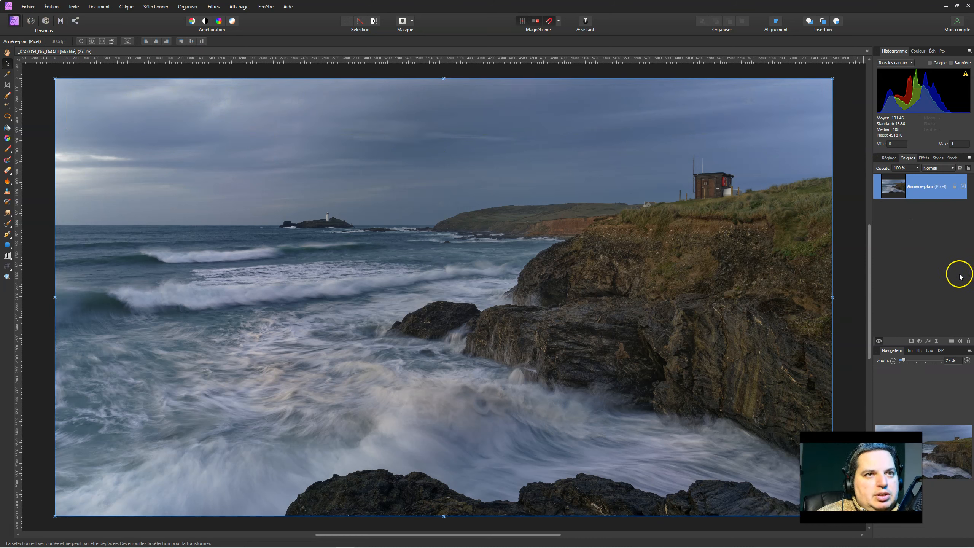
Step: Add a new pixel layer above Arrière-plan and fill it with white using the Flood Fill tool
{"action": "left_click", "coordinate": [960, 340]}
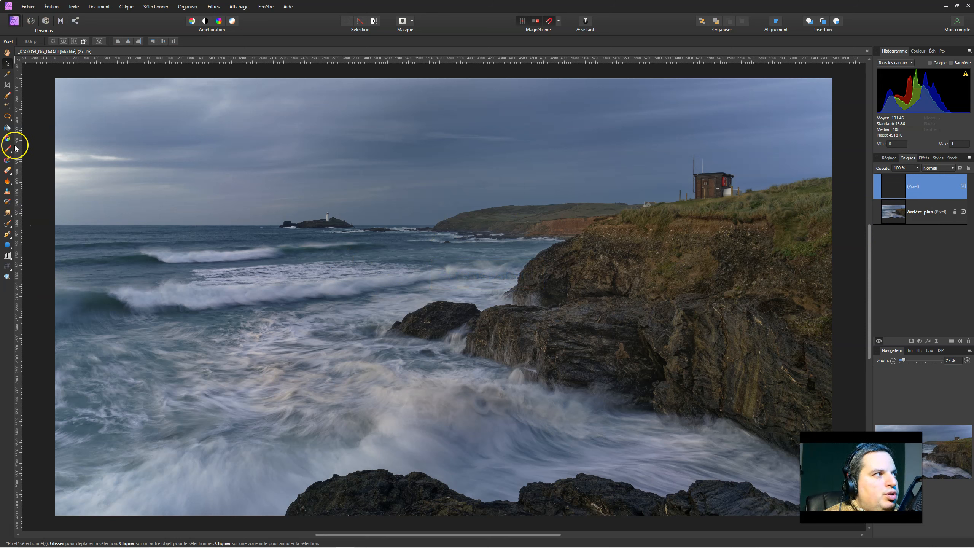
{"action": "left_click", "coordinate": [7, 127]}
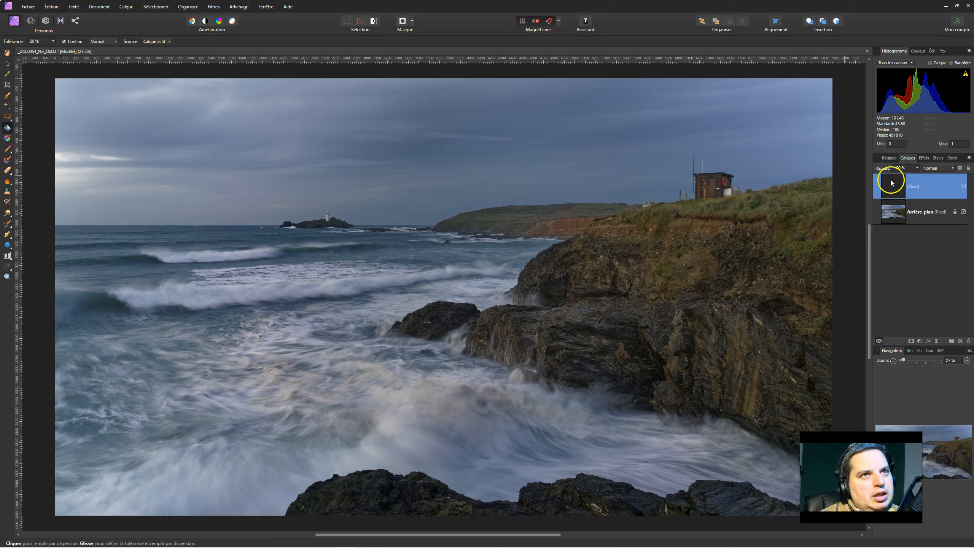
{"action": "left_click", "coordinate": [917, 51]}
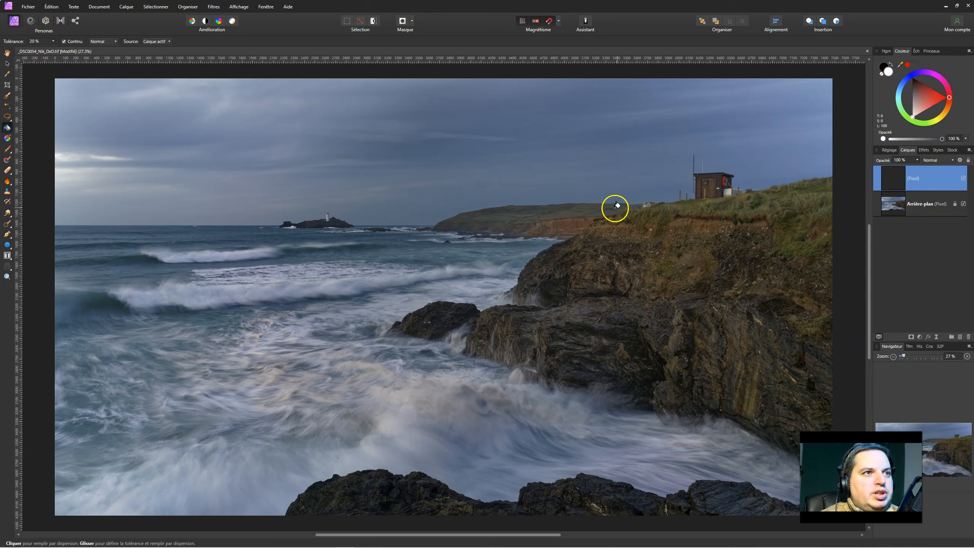
{"action": "left_click", "coordinate": [526, 192]}
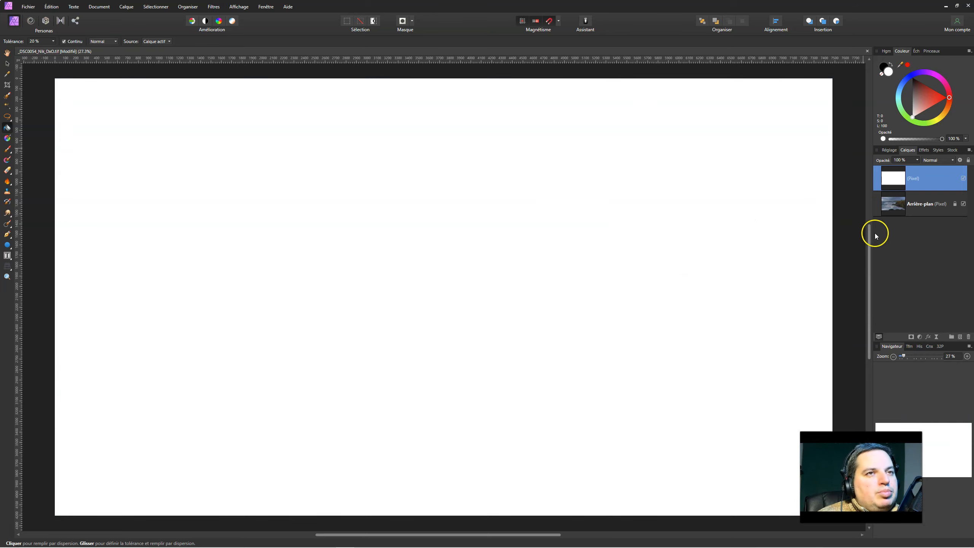
Step: Lower the white layer's opacity to 32 %, reduce it to 0 %, and restore it to 100 %
{"action": "key", "text": "h"}
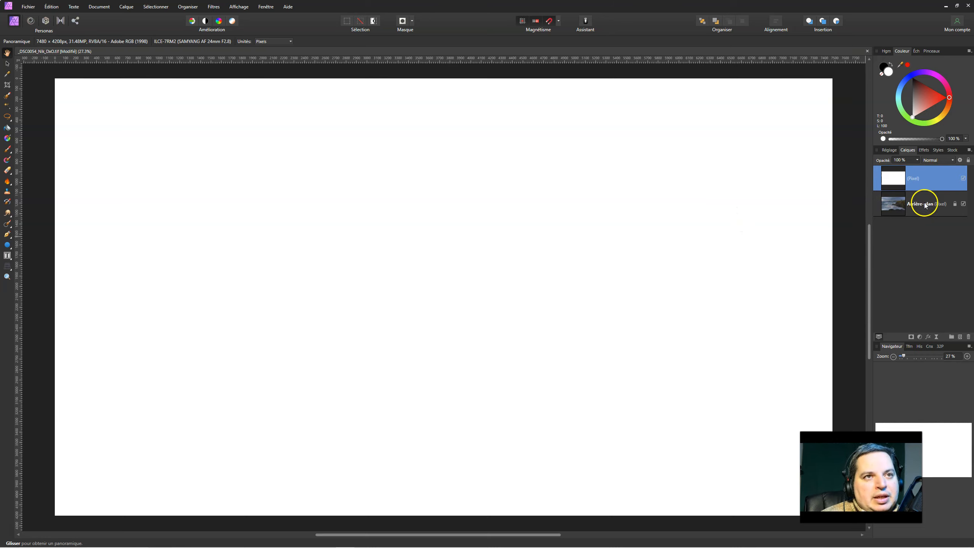
{"action": "left_click", "coordinate": [917, 160]}
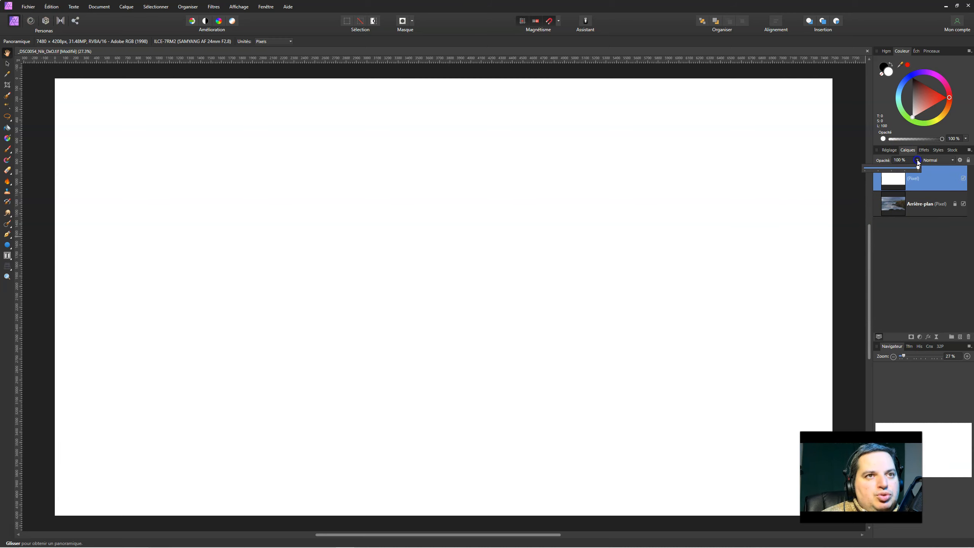
{"action": "left_click_drag", "start_coordinate": [918, 168], "coordinate": [883, 172]}
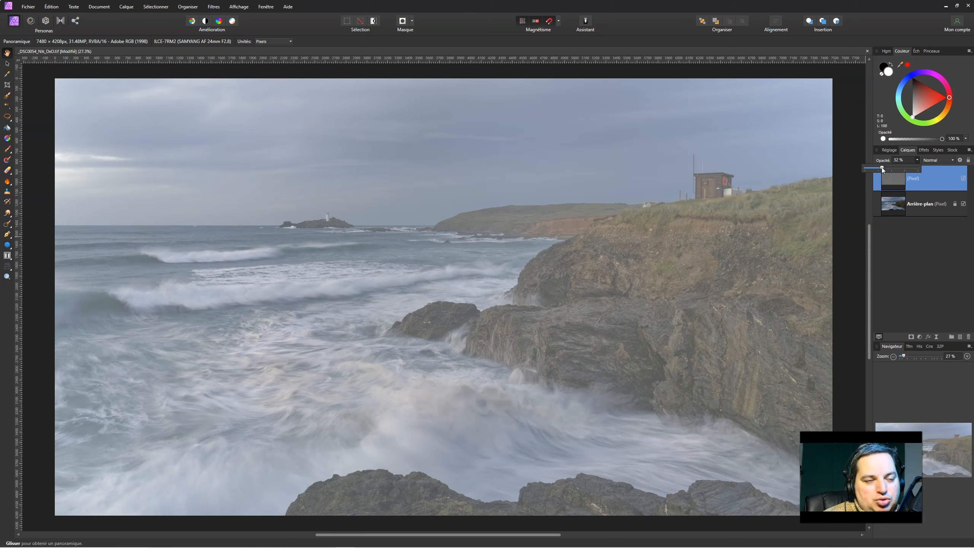
{"action": "left_click_drag", "start_coordinate": [882, 166], "coordinate": [863, 168]}
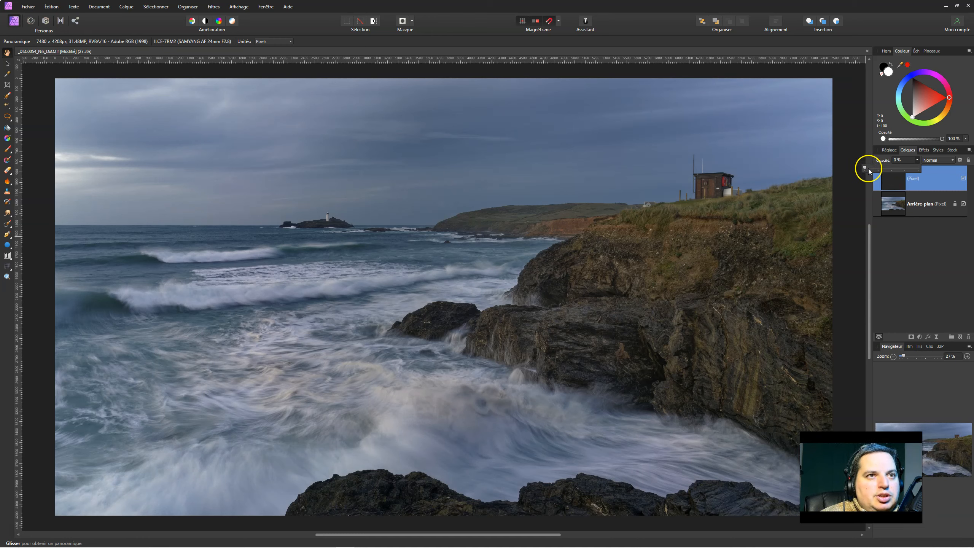
{"action": "left_click_drag", "start_coordinate": [865, 170], "coordinate": [942, 167]}
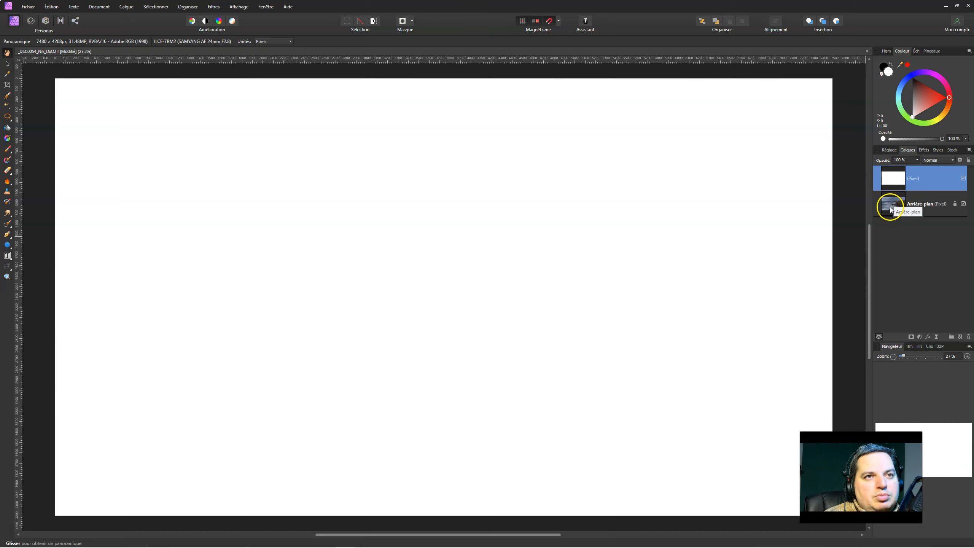
Step: Move the white layer below Arrière-plan and lower the Arrière-plan layer's opacity to 0 %
{"action": "left_click_drag", "start_coordinate": [898, 180], "coordinate": [897, 221]}
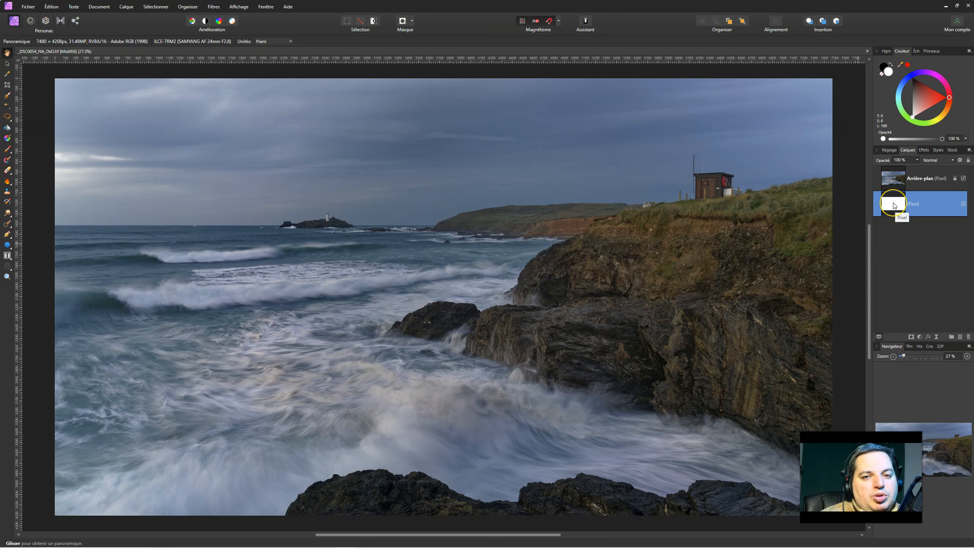
{"action": "left_click", "coordinate": [890, 180]}
{"action": "left_click", "coordinate": [914, 162]}
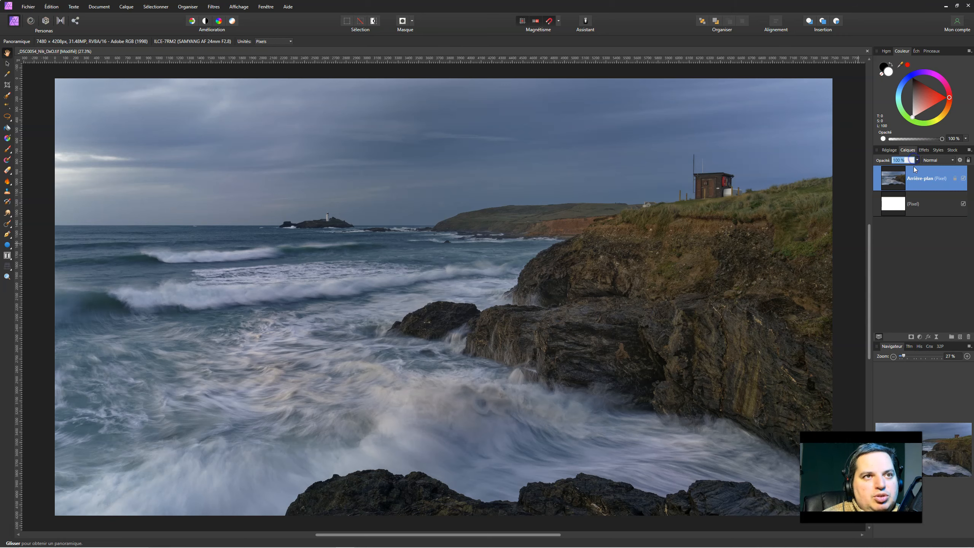
{"action": "left_click", "coordinate": [916, 160]}
{"action": "left_click_drag", "start_coordinate": [918, 169], "coordinate": [851, 170]}
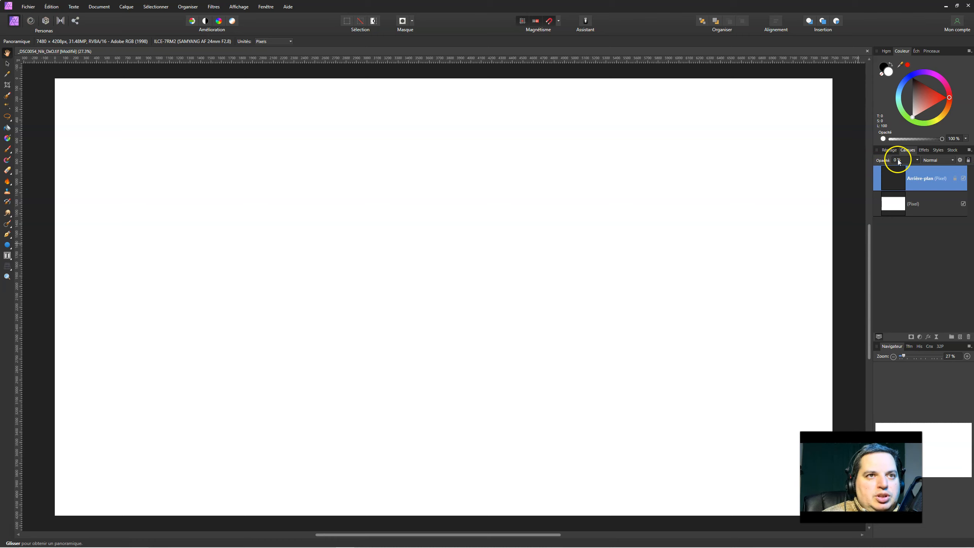
Step: Restore the Arrière-plan layer's opacity to 100 % and put it back beneath the white layer
{"action": "left_click", "coordinate": [917, 160]}
{"action": "left_click_drag", "start_coordinate": [917, 169], "coordinate": [969, 170]}
{"action": "left_click", "coordinate": [915, 261]}
{"action": "left_click_drag", "start_coordinate": [895, 208], "coordinate": [891, 166]}
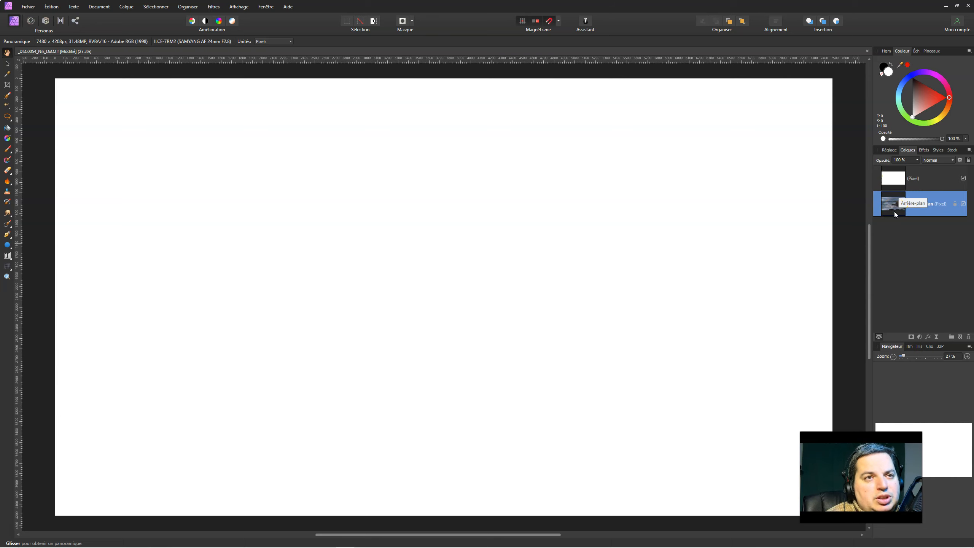
Step: Set the white layer's blend mode to Incrustation
{"action": "left_click", "coordinate": [895, 178]}
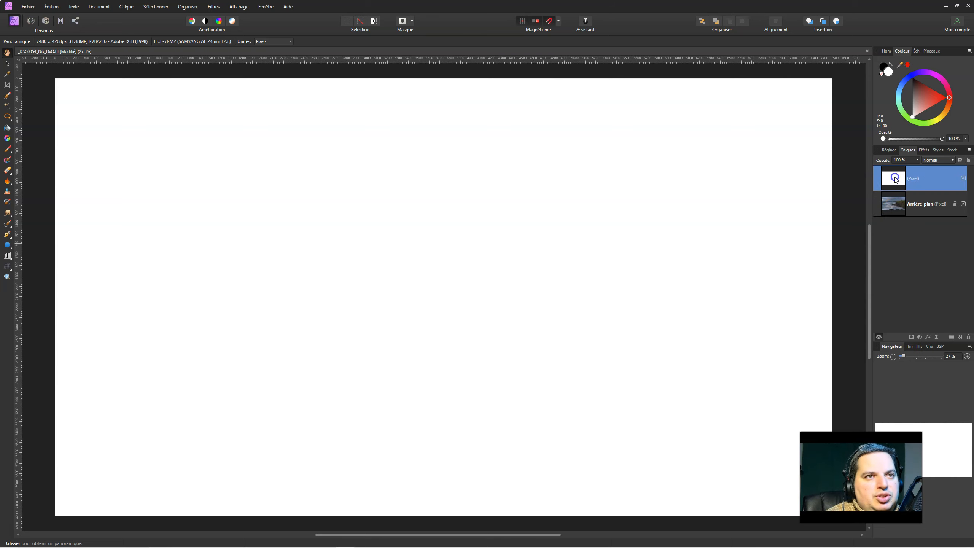
{"action": "left_click", "coordinate": [954, 160]}
{"action": "left_click", "coordinate": [939, 180]}
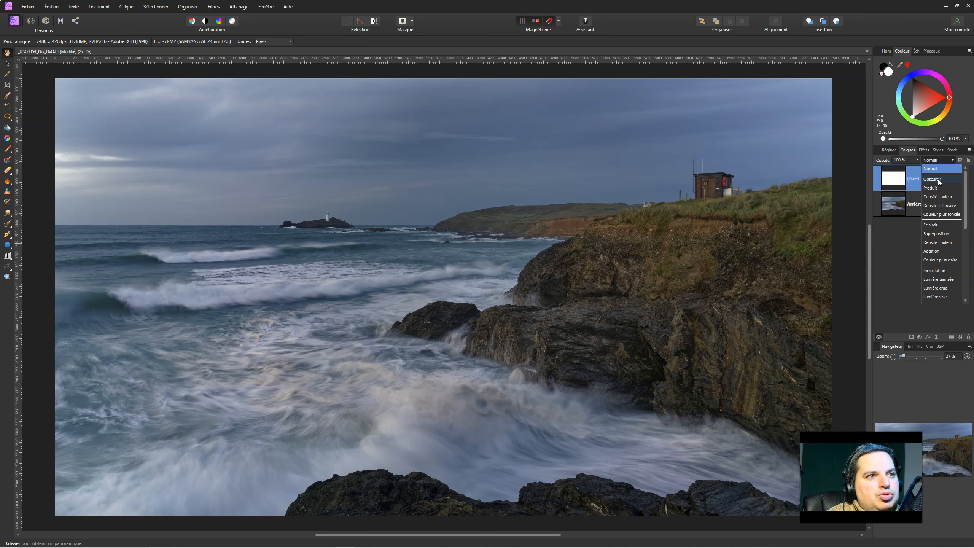
{"action": "left_click", "coordinate": [930, 272]}
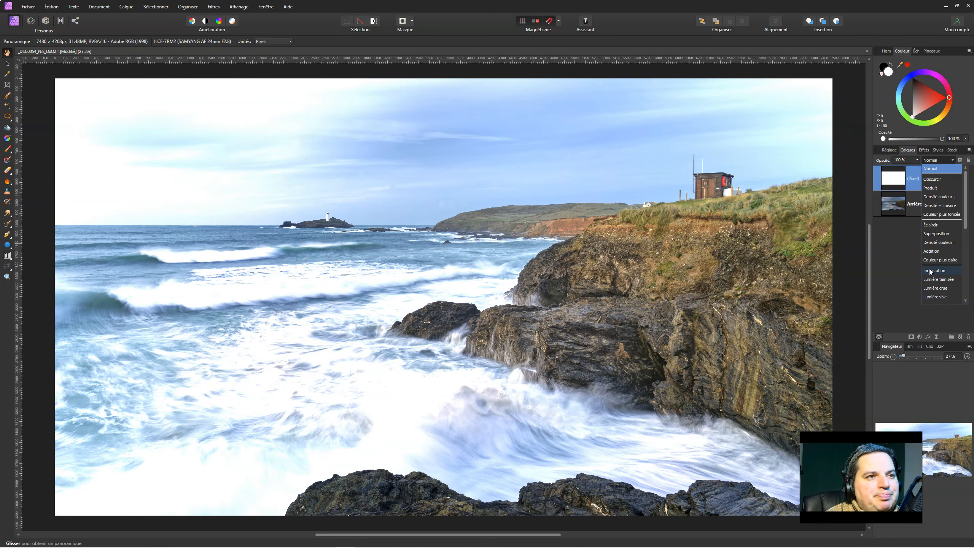
{"action": "left_click", "coordinate": [930, 270]}
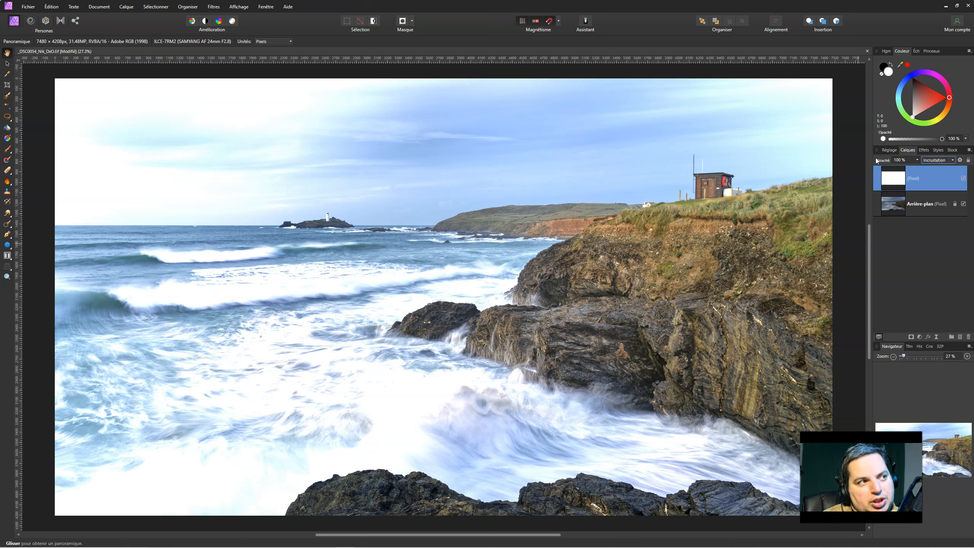
Step: Reduce the white Incrustation layer's opacity to 0 %, and raise it to 47 %
{"action": "left_click", "coordinate": [916, 160]}
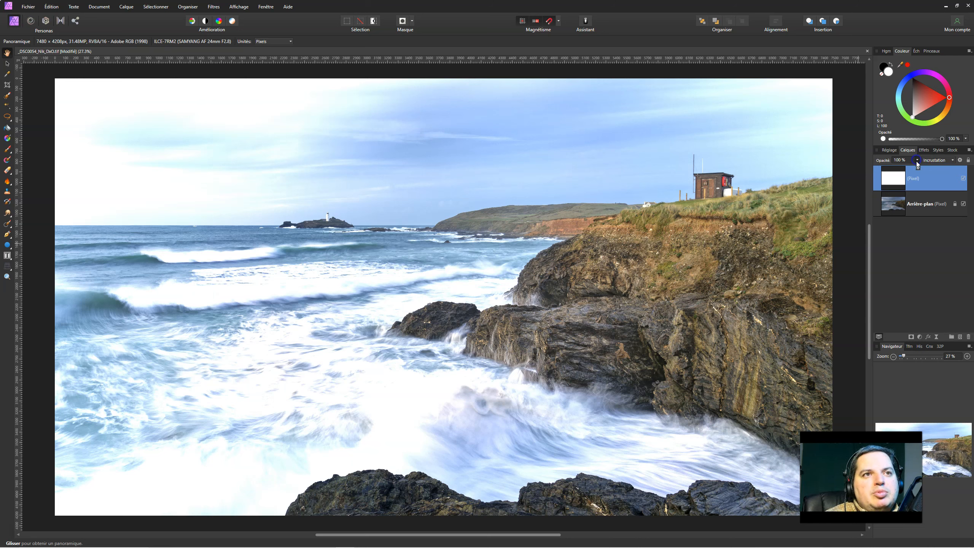
{"action": "left_click_drag", "start_coordinate": [919, 169], "coordinate": [864, 168]}
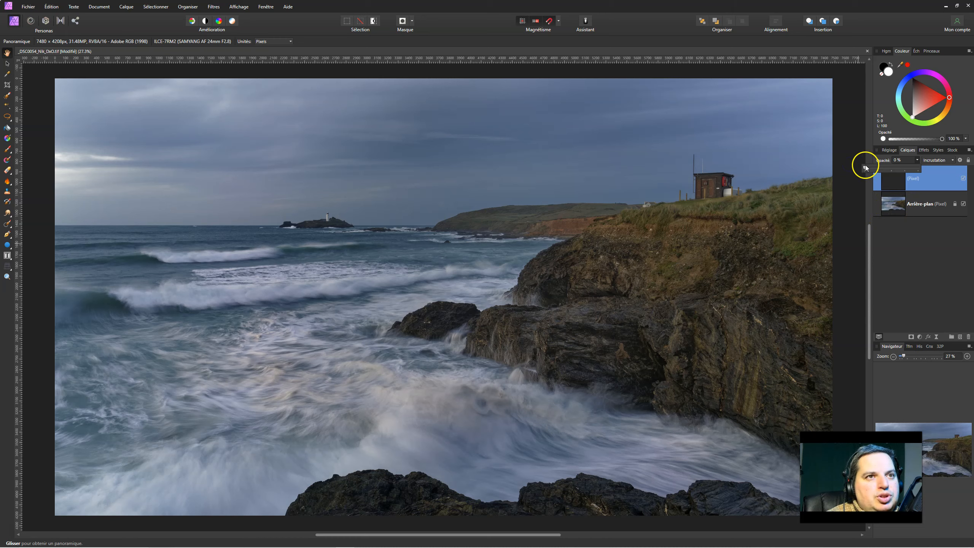
{"action": "left_click_drag", "start_coordinate": [866, 168], "coordinate": [888, 166]}
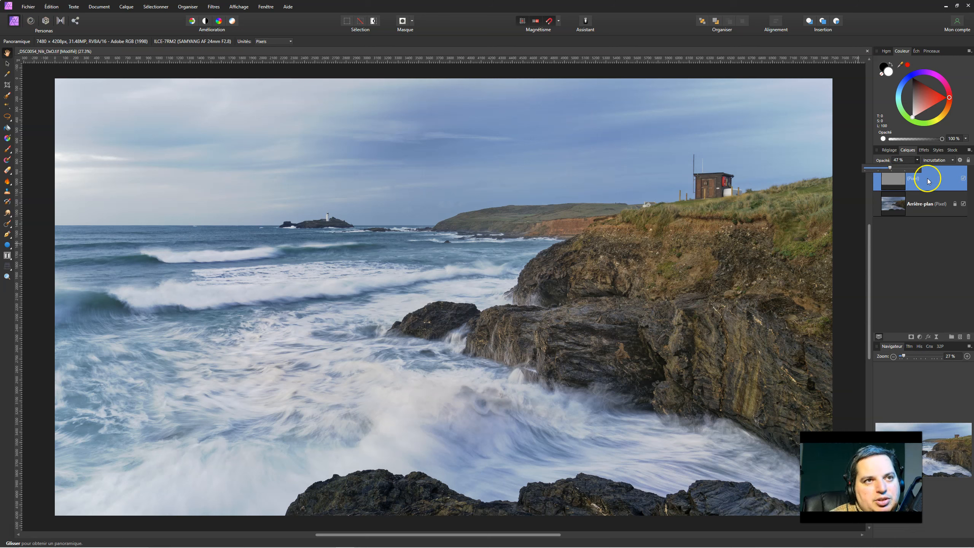
Step: Return the white layer to the Normal blend mode and raise its opacity to 100 %
{"action": "left_click", "coordinate": [953, 161]}
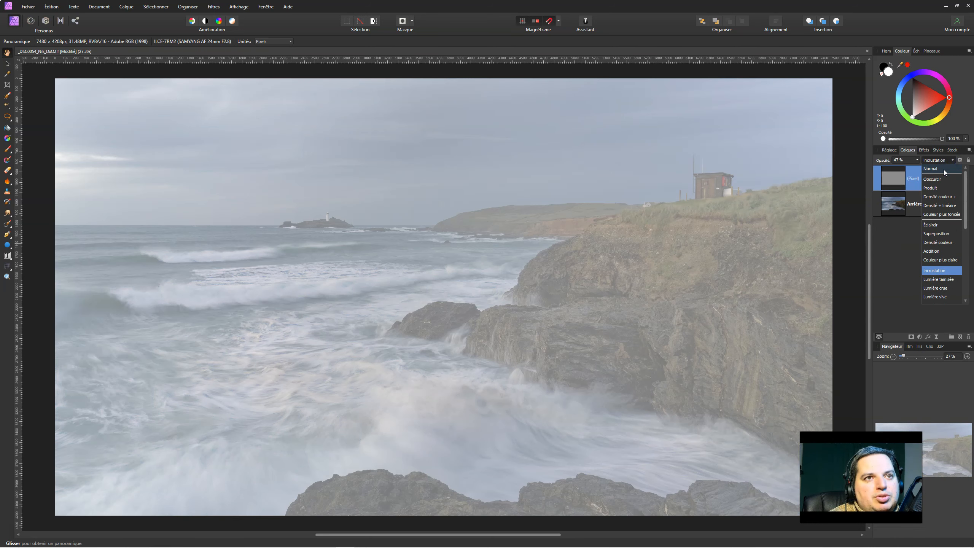
{"action": "left_click", "coordinate": [939, 175]}
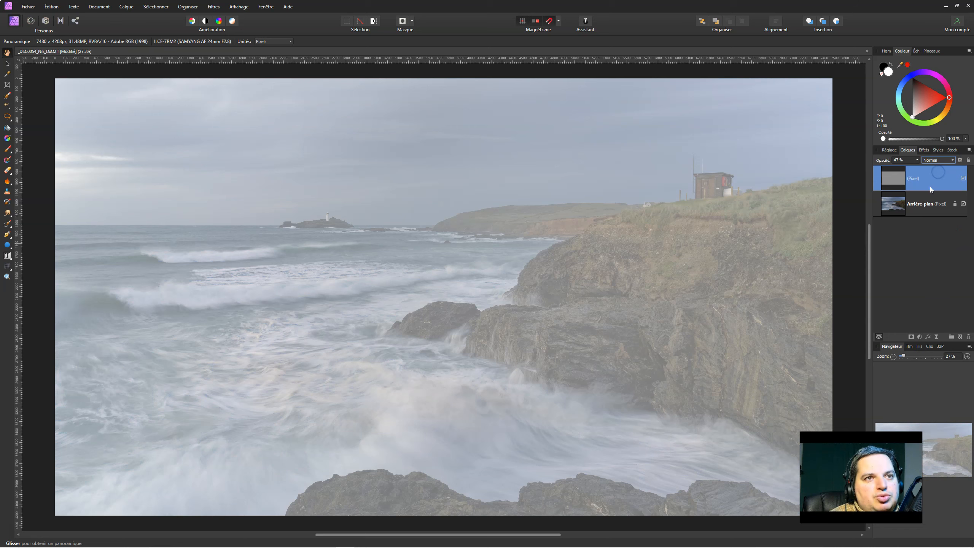
{"action": "left_click", "coordinate": [917, 161]}
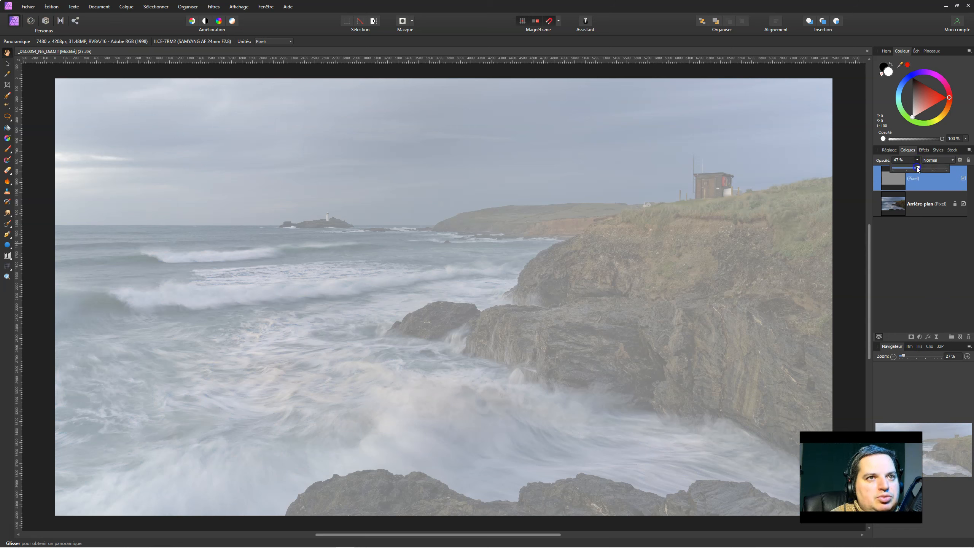
{"action": "left_click_drag", "start_coordinate": [917, 167], "coordinate": [926, 167]}
{"action": "mouse_move", "coordinate": [957, 167]}
{"action": "left_mouse_down"}
{"action": "mouse_move", "coordinate": [866, 173]}
{"action": "mouse_move", "coordinate": [947, 169]}
{"action": "left_mouse_up"}
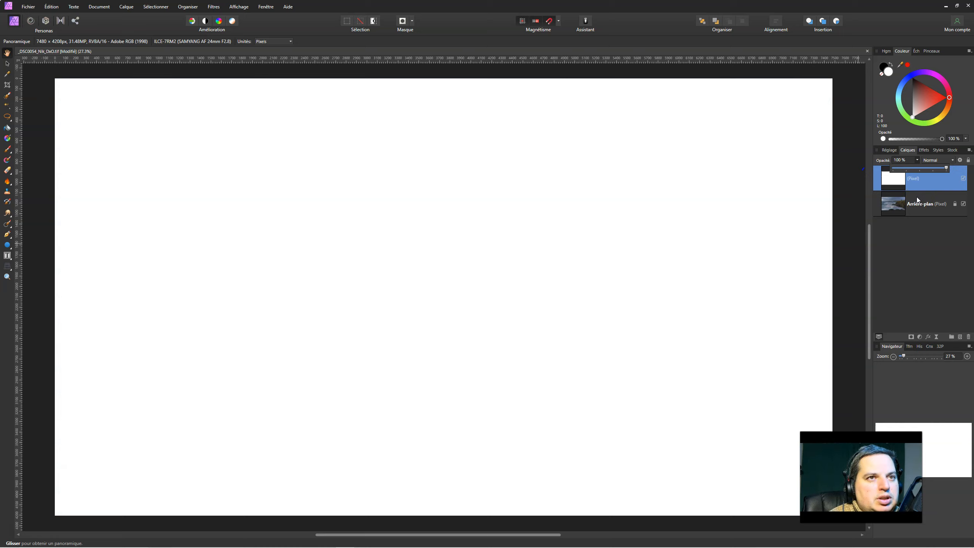
{"action": "left_click", "coordinate": [909, 230]}
{"action": "left_click", "coordinate": [900, 260]}
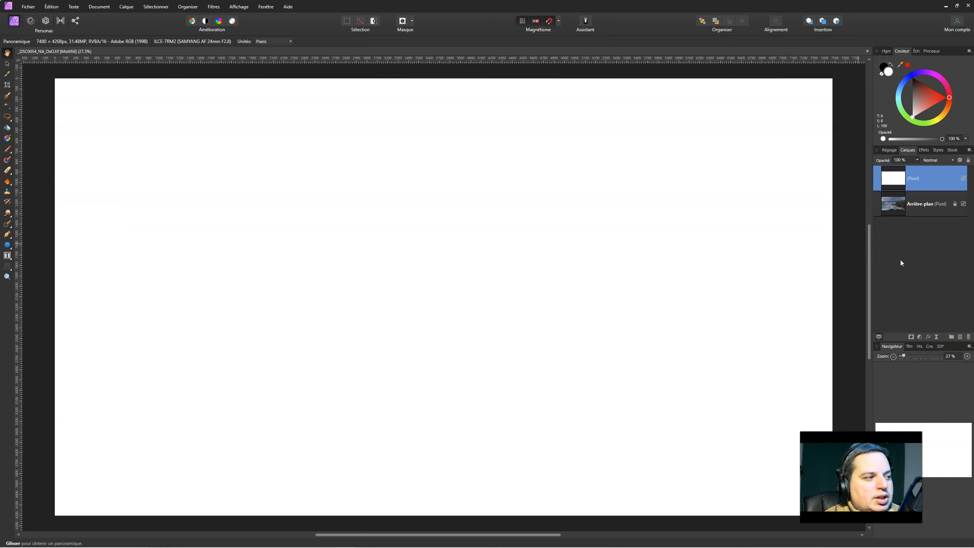
{"action": "left_click", "coordinate": [939, 211]}
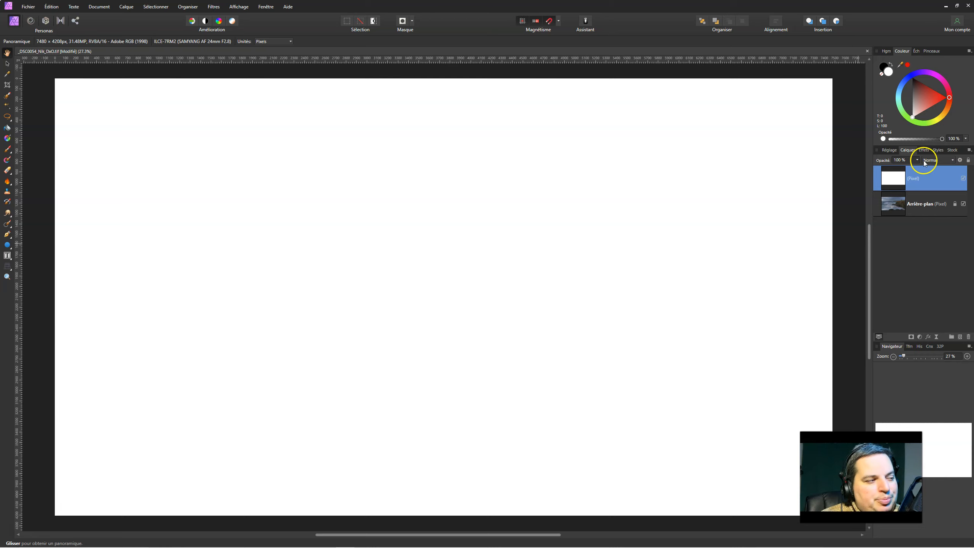
Step: Add a mask to the white layer and invert the mask to black
{"action": "left_click", "coordinate": [911, 337]}
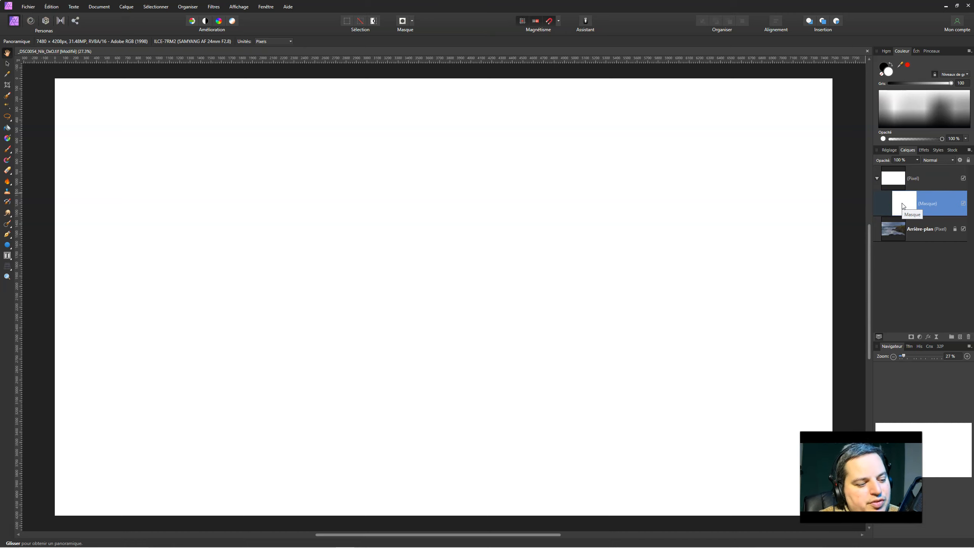
{"action": "key", "text": "ctrl+i"}
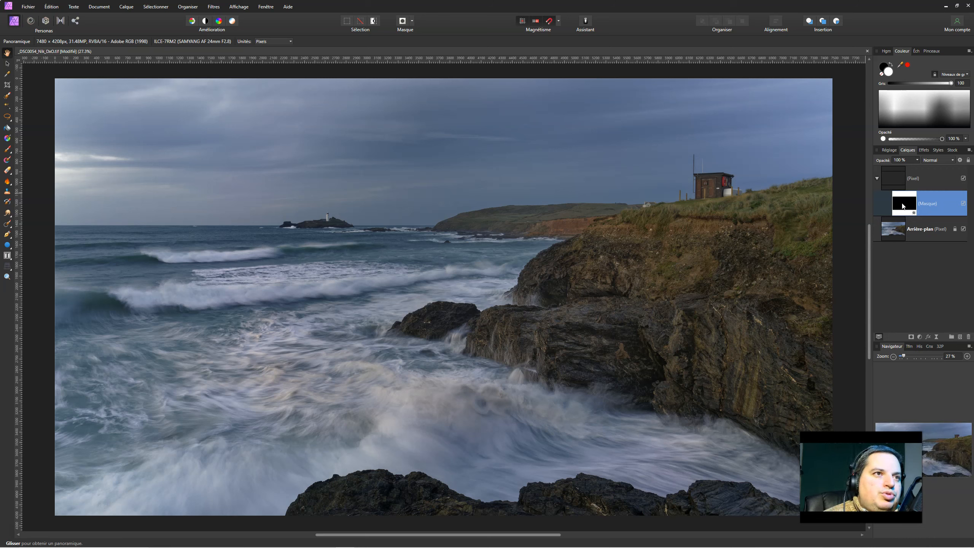
{"action": "left_click", "coordinate": [899, 266]}
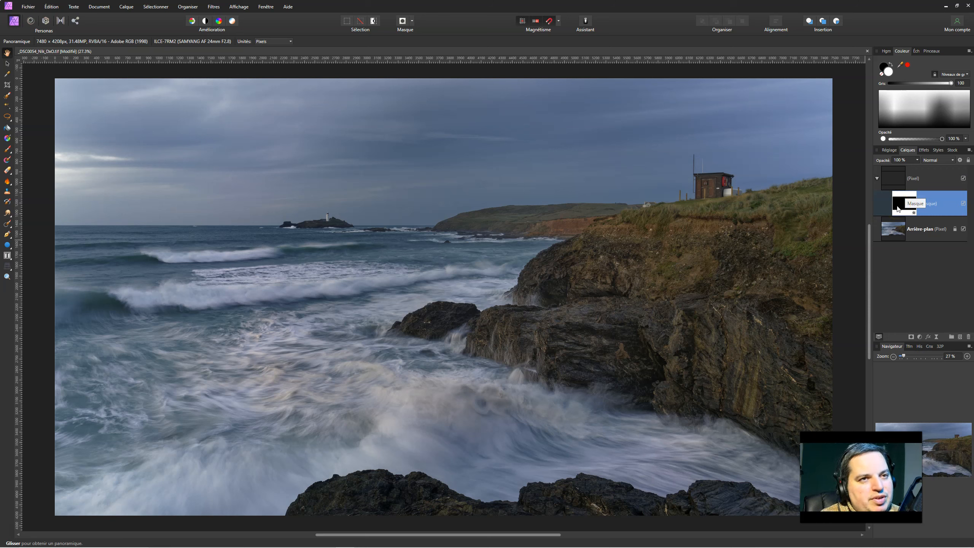
Step: Invert the white layer's mask repeatedly to compare white and black, ending with a black mask
{"action": "key", "text": "ctrl+i"}
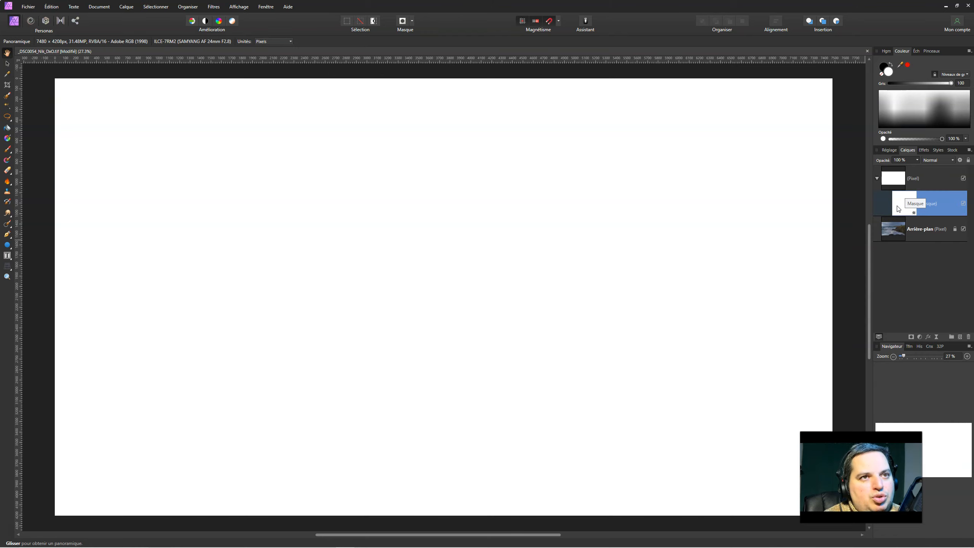
{"action": "left_click_drag", "start_coordinate": [898, 209], "coordinate": [896, 182]}
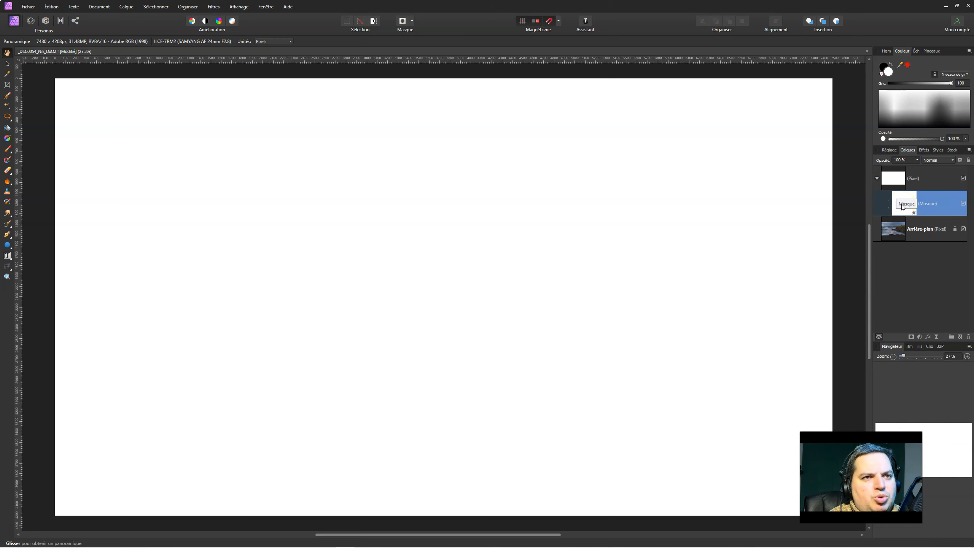
{"action": "key", "text": "ctrl+i"}
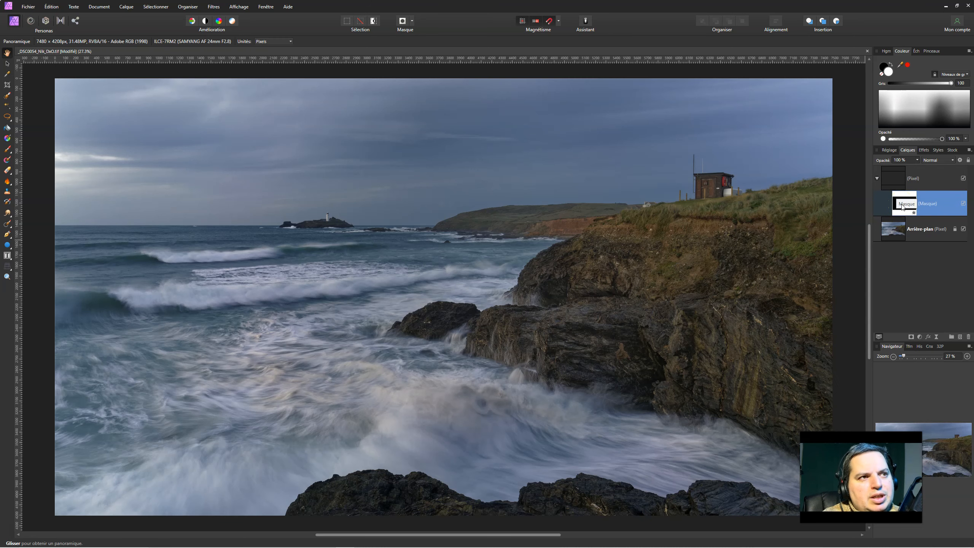
{"action": "key", "text": "ctrl+i"}
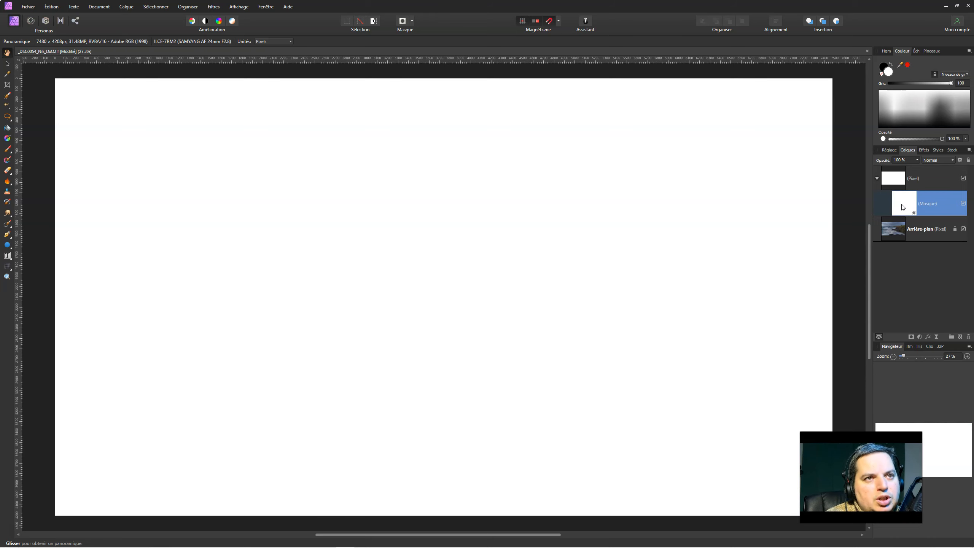
{"action": "key", "text": "ctrl+i"}
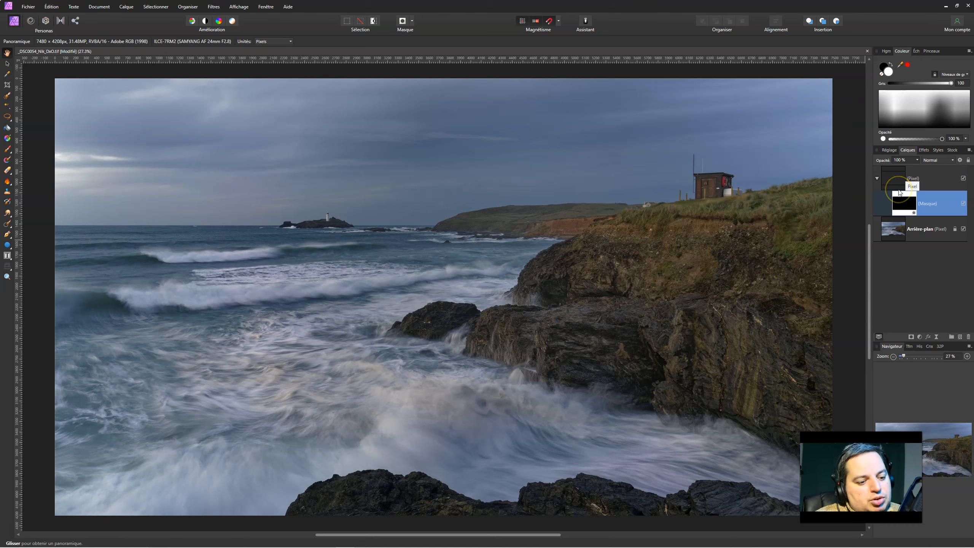
{"action": "key", "text": "ctrl+i"}
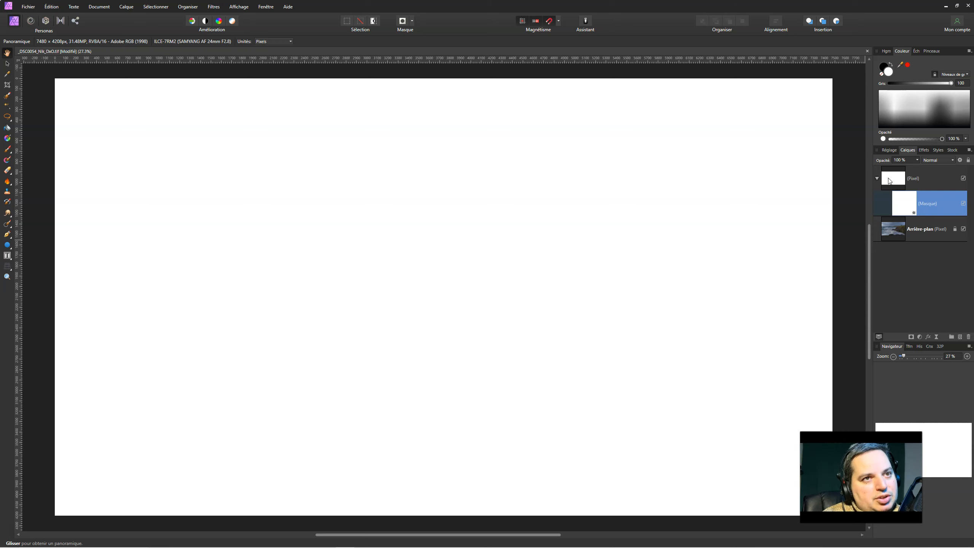
{"action": "key", "text": "ctrl+i"}
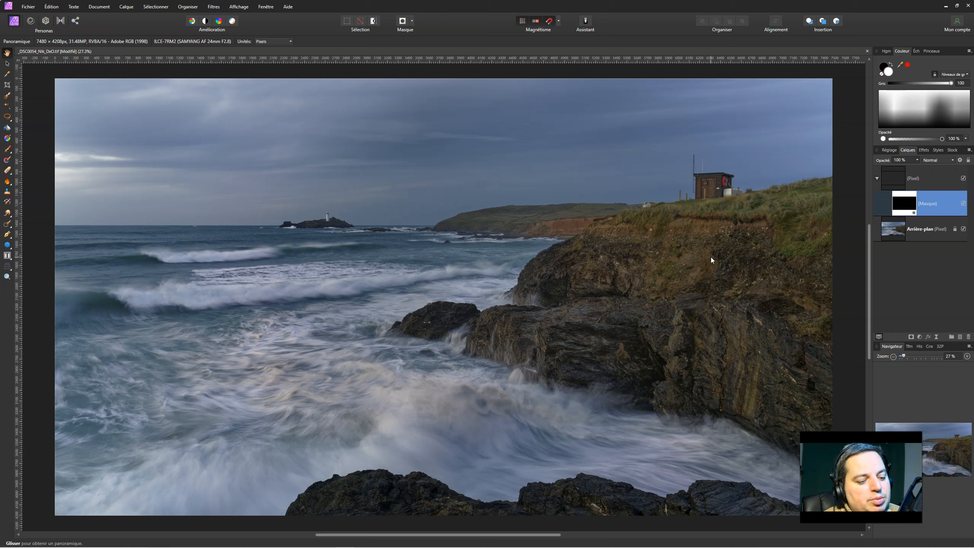
Step: With the Paint Brush set to black, invert the mask to white and dab over the cliff, and undo the dab and the inversion
{"action": "key", "text": "b"}
{"action": "key", "text": "x"}
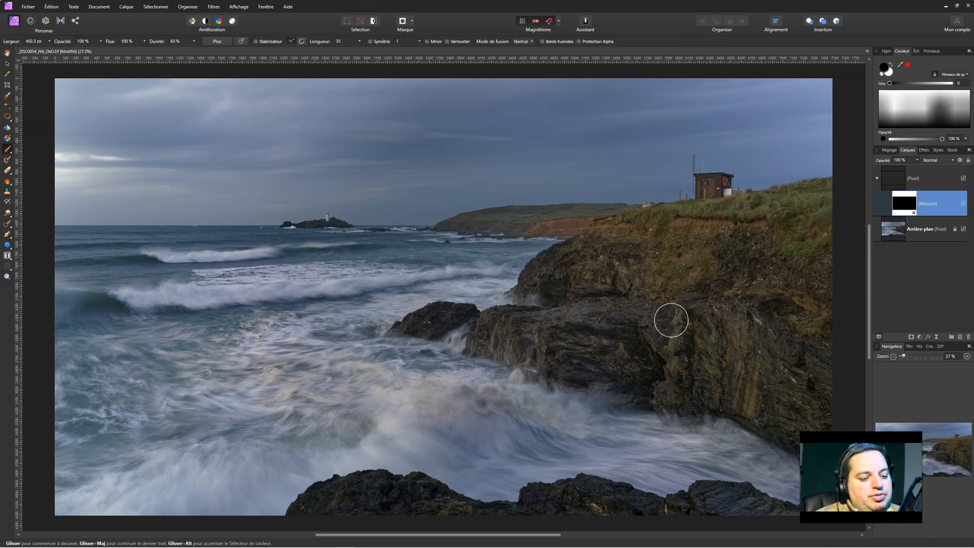
{"action": "key", "text": "ctrl+i"}
{"action": "left_click", "coordinate": [672, 319]}
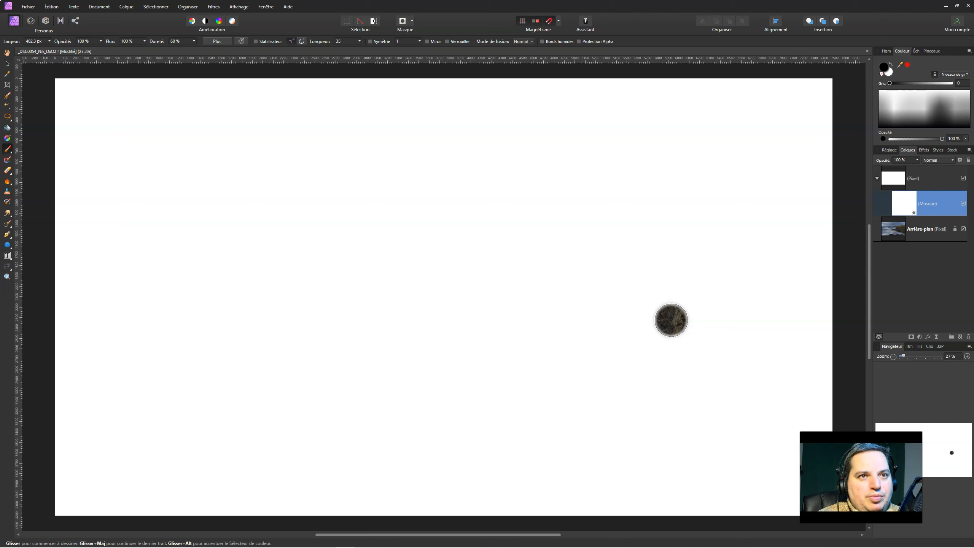
{"action": "key", "text": "ctrl+z"}
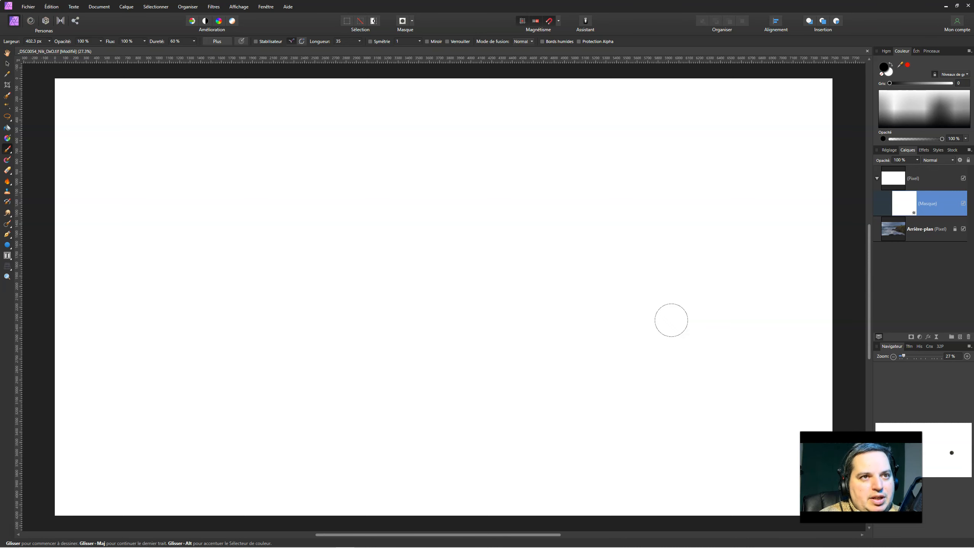
{"action": "key", "text": "ctrl+z"}
Step: Paint black on the black mask over the upper part of the cliff
{"action": "left_click", "coordinate": [689, 281]}
{"action": "left_click", "coordinate": [689, 281]}
{"action": "left_click", "coordinate": [758, 253]}
{"action": "left_click", "coordinate": [727, 248]}
{"action": "left_click_drag", "start_coordinate": [717, 248], "coordinate": [667, 256]}
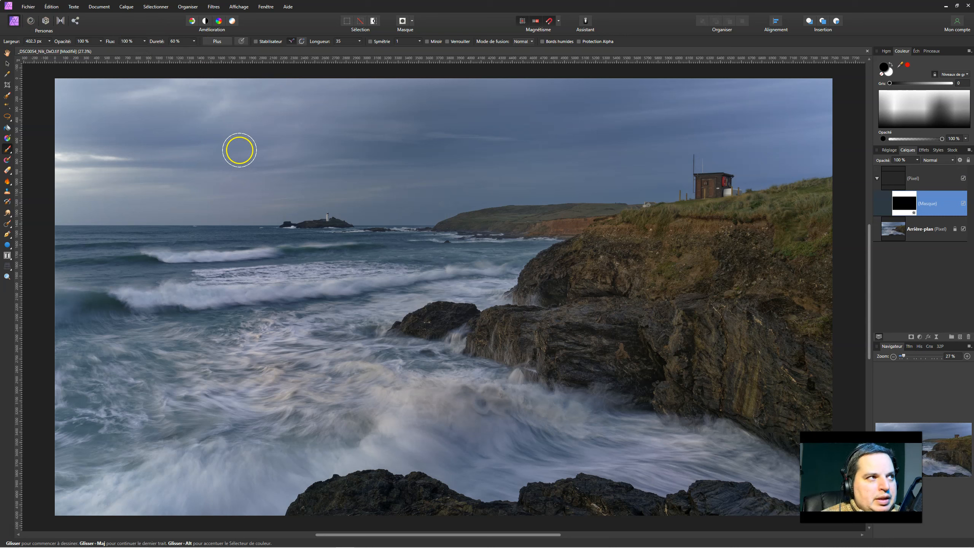
Step: Enlarge the brush to a width of 1871.7 px and paint a black stroke across the sky on the mask
{"action": "key", "text": "bracketright"}
{"action": "key", "text": "bracketright"}
{"action": "key", "text": "bracketright"}
{"action": "key", "text": "bracketright"}
{"action": "key", "text": "bracketright"}
{"action": "key", "text": "bracketright"}
{"action": "key", "text": "bracketright"}
{"action": "key", "text": "bracketright"}
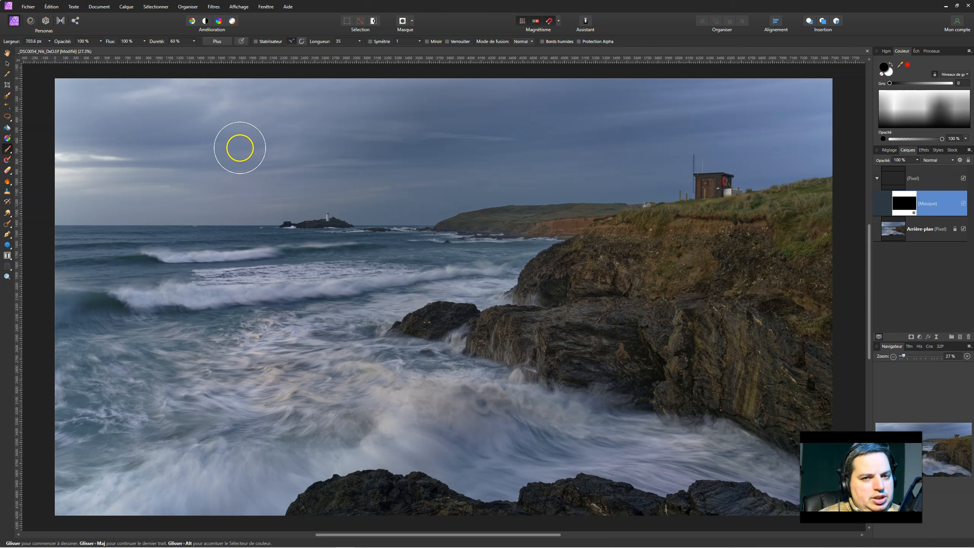
{"action": "key", "text": "bracketright"}
{"action": "key", "text": "bracketright"}
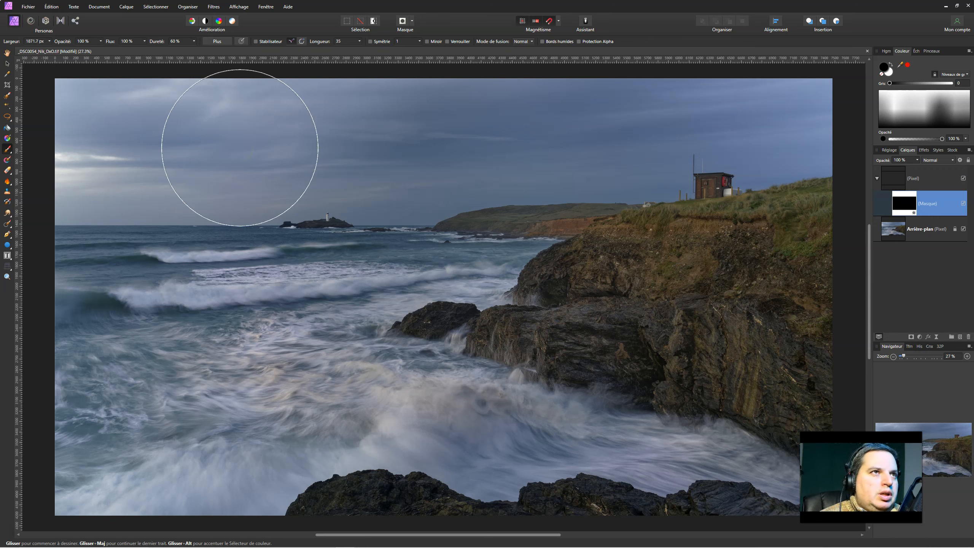
{"action": "mouse_move", "coordinate": [240, 148]}
{"action": "left_mouse_down"}
{"action": "mouse_move", "coordinate": [386, 178]}
{"action": "mouse_move", "coordinate": [586, 181]}
{"action": "left_mouse_up"}
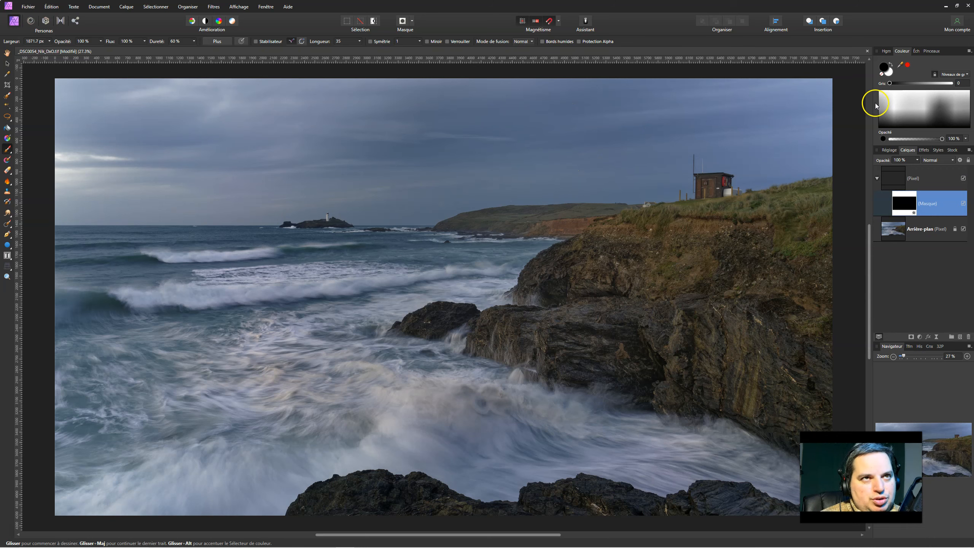
Step: Toggle the brush colour between black and white, ending on white, and paint over the sky and upper sea and cliff on the mask
{"action": "left_click", "coordinate": [889, 72]}
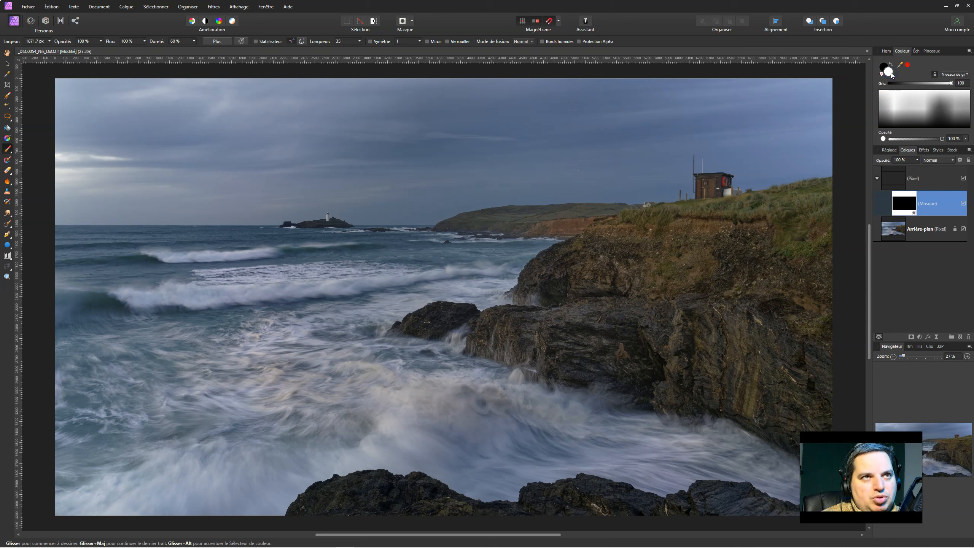
{"action": "key", "text": "x"}
{"action": "key", "text": "x"}
{"action": "key", "text": "x"}
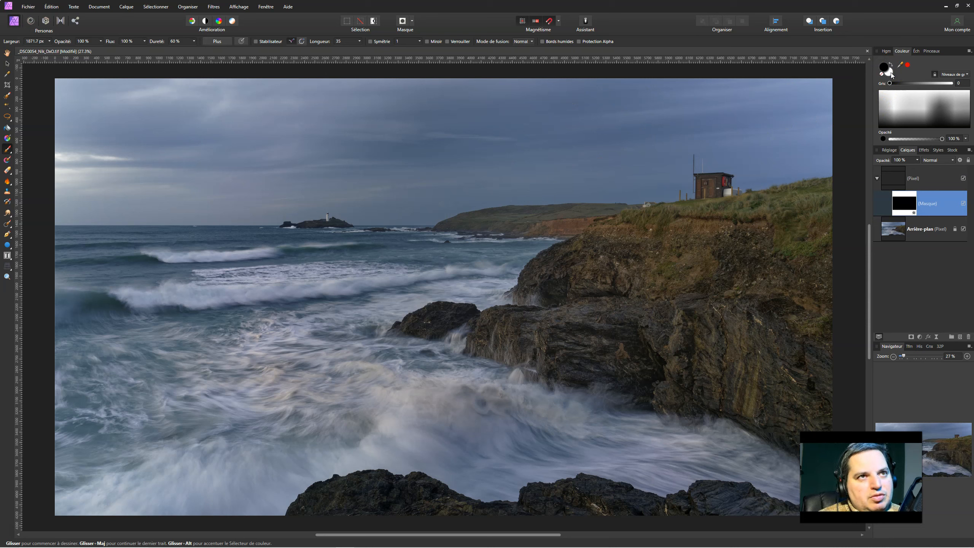
{"action": "left_click", "coordinate": [890, 72]}
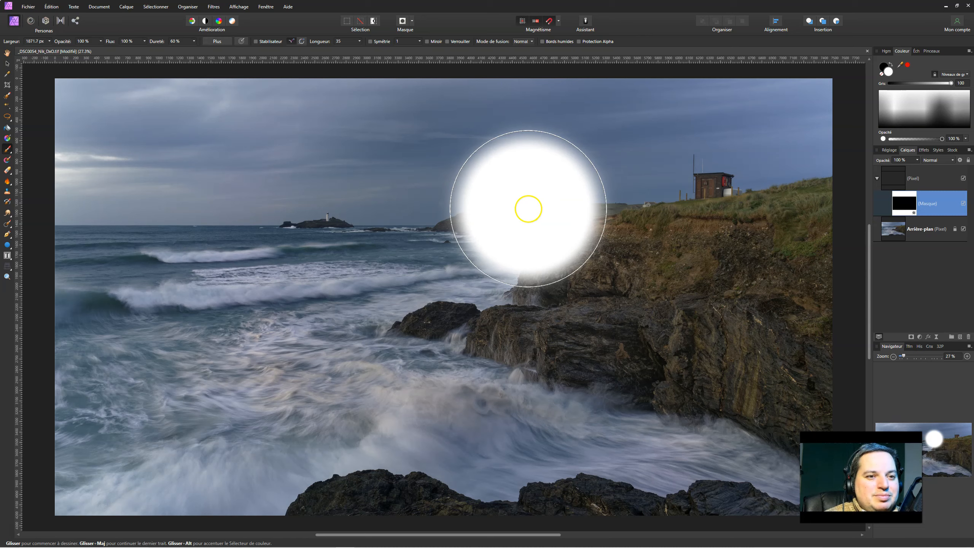
{"action": "mouse_move", "coordinate": [60, 134]}
{"action": "left_mouse_down"}
{"action": "mouse_move", "coordinate": [819, 126]}
{"action": "mouse_move", "coordinate": [809, 169]}
{"action": "mouse_move", "coordinate": [701, 203]}
{"action": "mouse_move", "coordinate": [543, 221]}
{"action": "mouse_move", "coordinate": [69, 224]}
{"action": "left_mouse_up"}
{"action": "left_click_drag", "start_coordinate": [299, 238], "coordinate": [422, 251]}
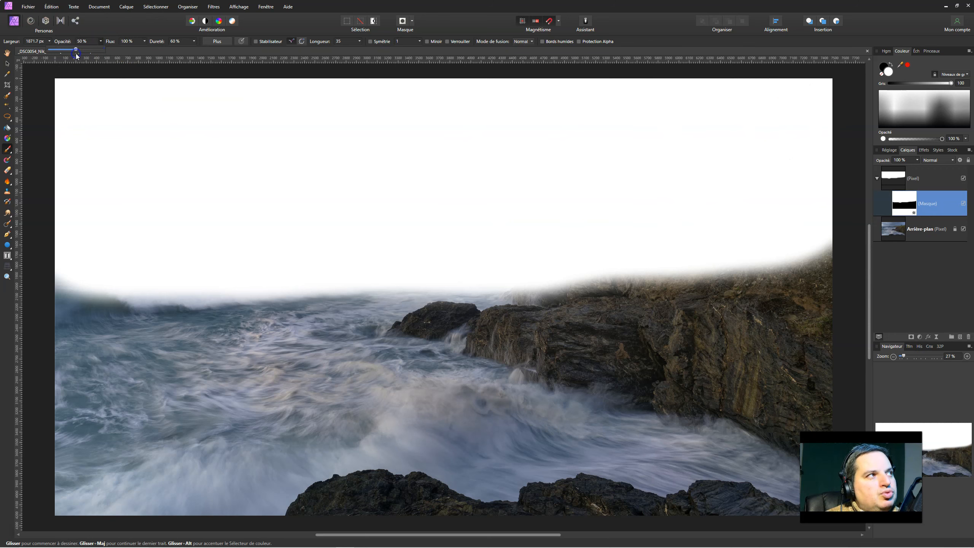
Step: Lower the brush opacity to 50% and paint a white band across the sea and rocks on the mask, undoing the stray stroke
{"action": "left_click_drag", "start_coordinate": [426, 354], "coordinate": [556, 339]}
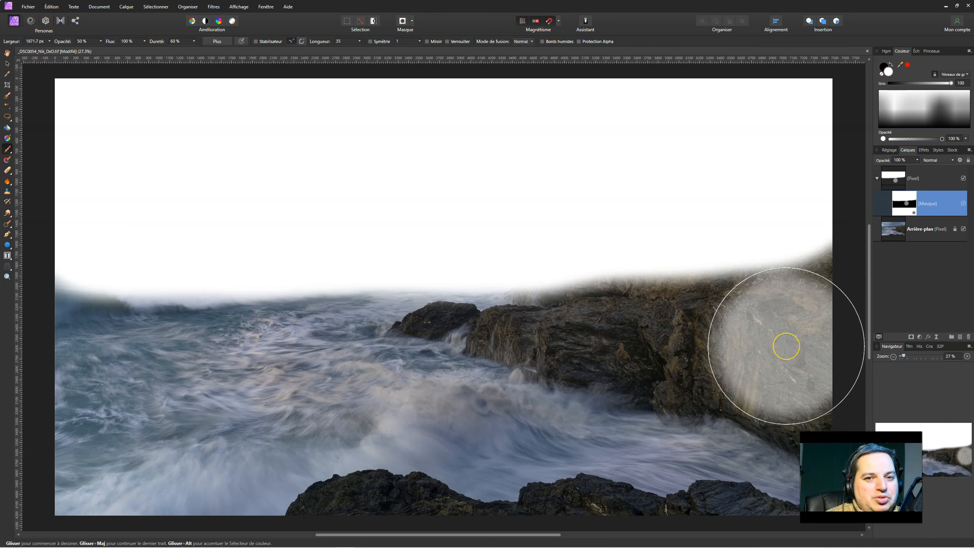
{"action": "mouse_move", "coordinate": [763, 353]}
{"action": "left_mouse_down"}
{"action": "mouse_move", "coordinate": [564, 384]}
{"action": "mouse_move", "coordinate": [516, 375]}
{"action": "mouse_move", "coordinate": [333, 394]}
{"action": "mouse_move", "coordinate": [62, 397]}
{"action": "mouse_move", "coordinate": [217, 409]}
{"action": "mouse_move", "coordinate": [555, 380]}
{"action": "mouse_move", "coordinate": [722, 354]}
{"action": "mouse_move", "coordinate": [859, 349]}
{"action": "mouse_move", "coordinate": [813, 383]}
{"action": "left_mouse_up"}
{"action": "key", "text": "ctrl+z"}
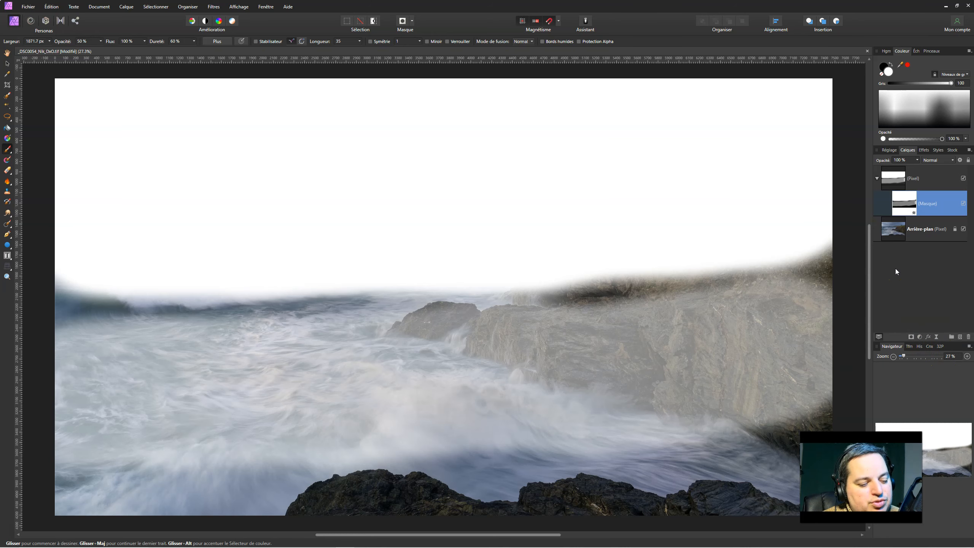
Step: Display the mask on its own to examine its white, grey and black areas, return to the composite and reselect the mask
{"action": "left_click", "coordinate": [910, 206]}
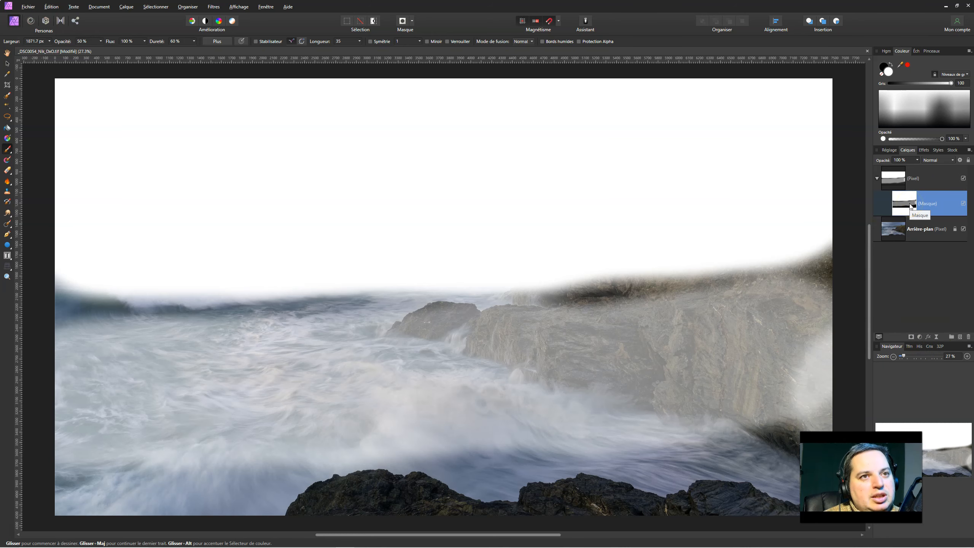
{"action": "left_click", "coordinate": [911, 206], "text": "alt"}
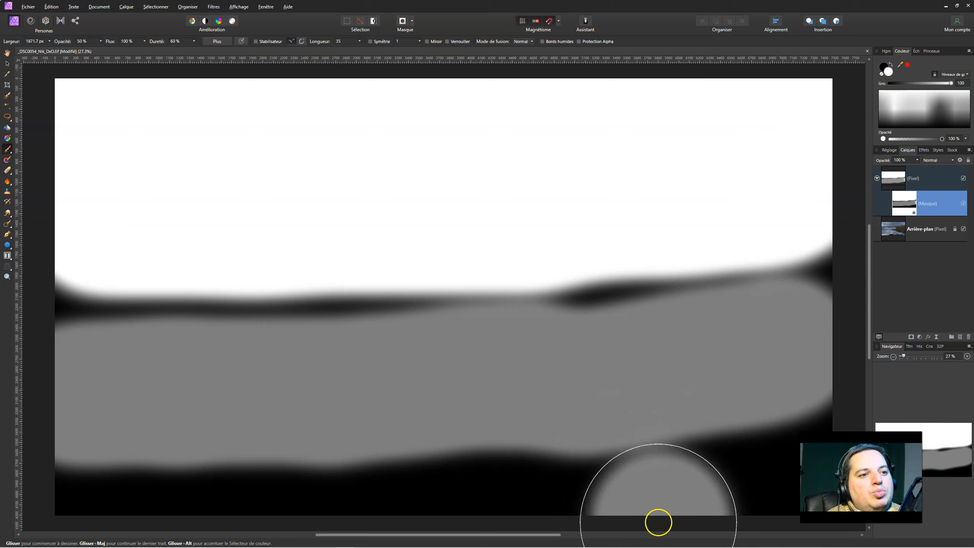
{"action": "left_click", "coordinate": [630, 493]}
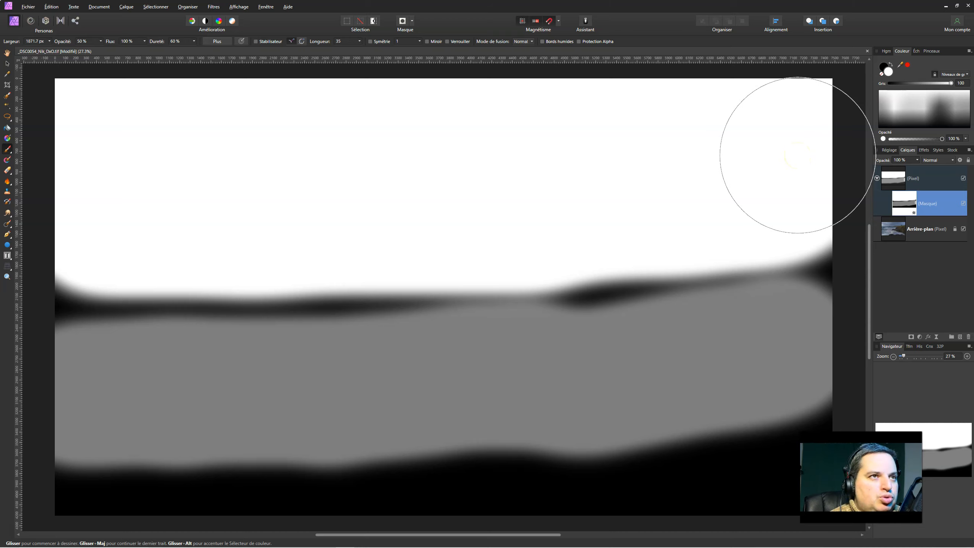
{"action": "mouse_move", "coordinate": [798, 155]}
{"action": "left_mouse_down"}
{"action": "mouse_move", "coordinate": [829, 150]}
{"action": "mouse_move", "coordinate": [708, 141]}
{"action": "mouse_move", "coordinate": [728, 147]}
{"action": "mouse_move", "coordinate": [42, 146]}
{"action": "mouse_move", "coordinate": [134, 169]}
{"action": "mouse_move", "coordinate": [416, 170]}
{"action": "mouse_move", "coordinate": [144, 103]}
{"action": "mouse_move", "coordinate": [69, 54]}
{"action": "mouse_move", "coordinate": [439, 269]}
{"action": "mouse_move", "coordinate": [824, 338]}
{"action": "mouse_move", "coordinate": [607, 353]}
{"action": "mouse_move", "coordinate": [771, 356]}
{"action": "mouse_move", "coordinate": [630, 374]}
{"action": "mouse_move", "coordinate": [7, 402]}
{"action": "mouse_move", "coordinate": [135, 424]}
{"action": "mouse_move", "coordinate": [220, 424]}
{"action": "mouse_move", "coordinate": [618, 390]}
{"action": "mouse_move", "coordinate": [883, 320]}
{"action": "left_mouse_up"}
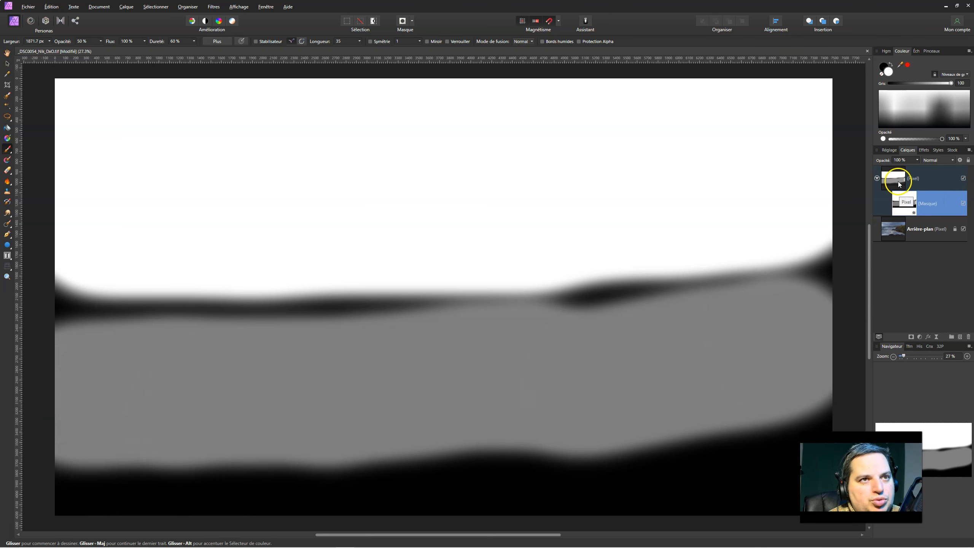
{"action": "left_click", "coordinate": [898, 183]}
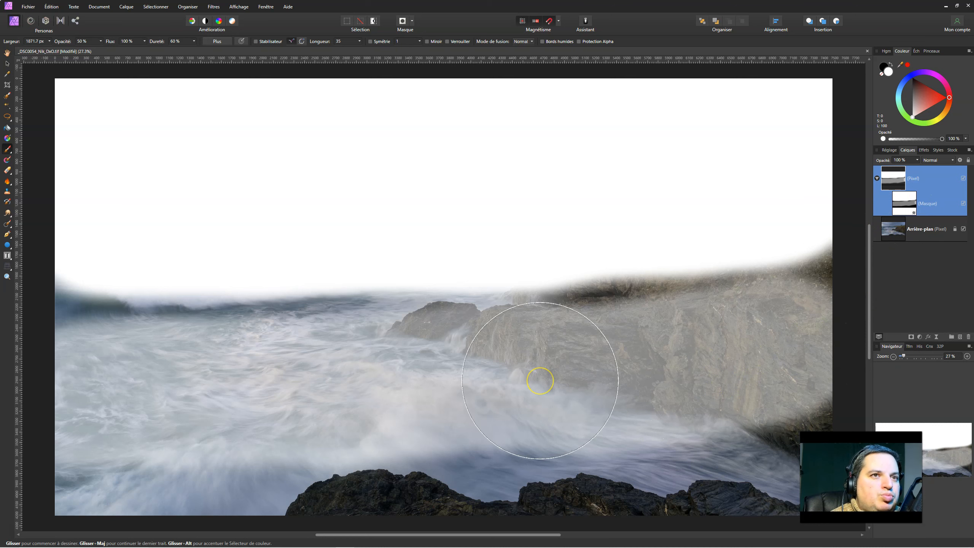
{"action": "left_click", "coordinate": [908, 205]}
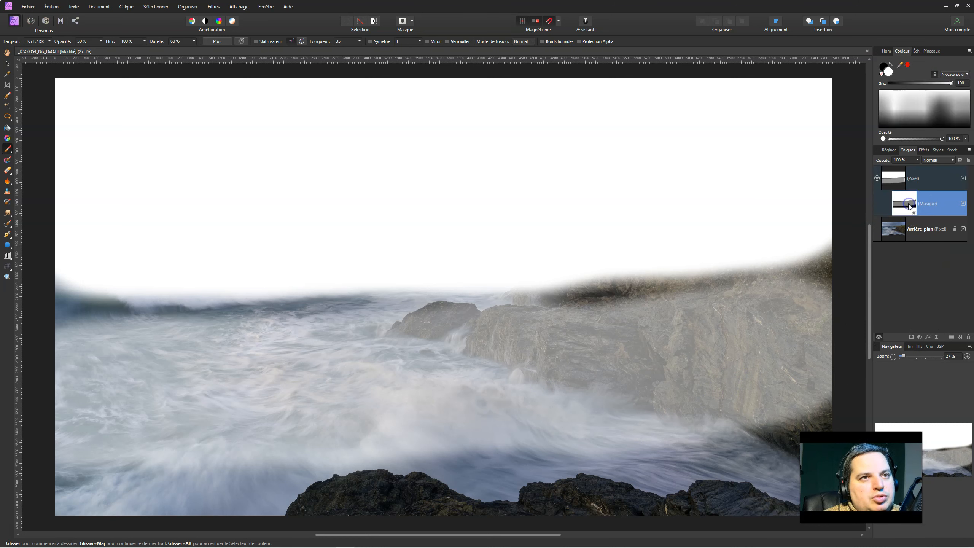
Step: Delete the mask and fill the white pixel layer with red using the Flood Fill tool
{"action": "left_click", "coordinate": [968, 337]}
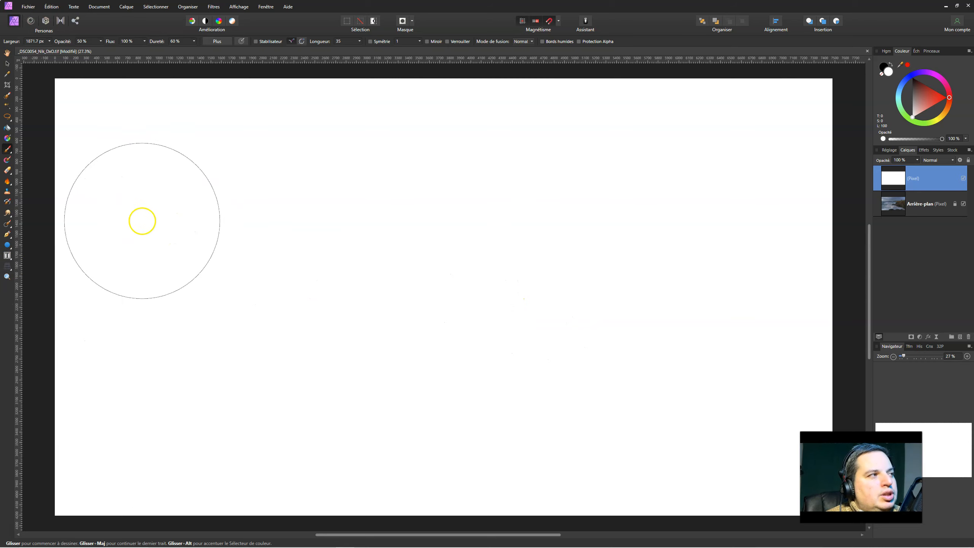
{"action": "left_click", "coordinate": [7, 129]}
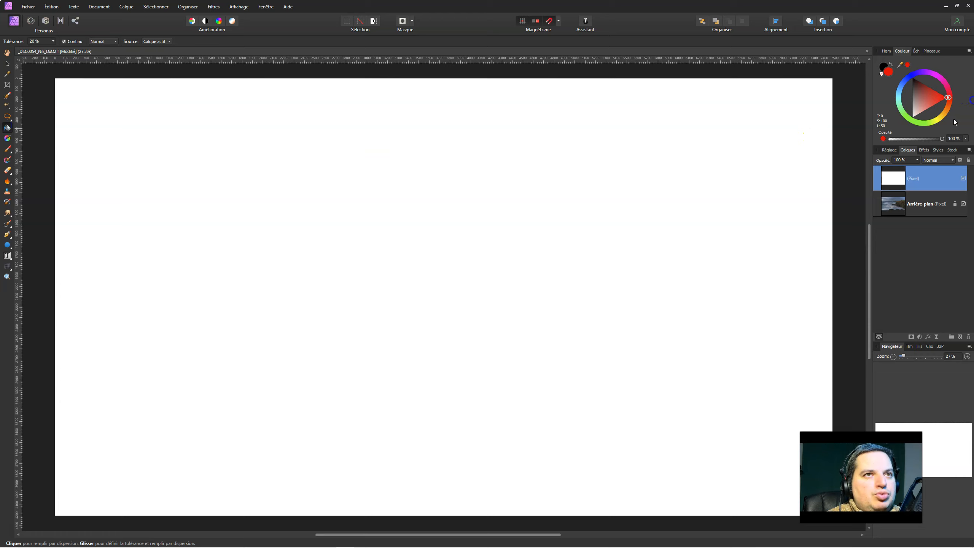
{"action": "left_click", "coordinate": [512, 226]}
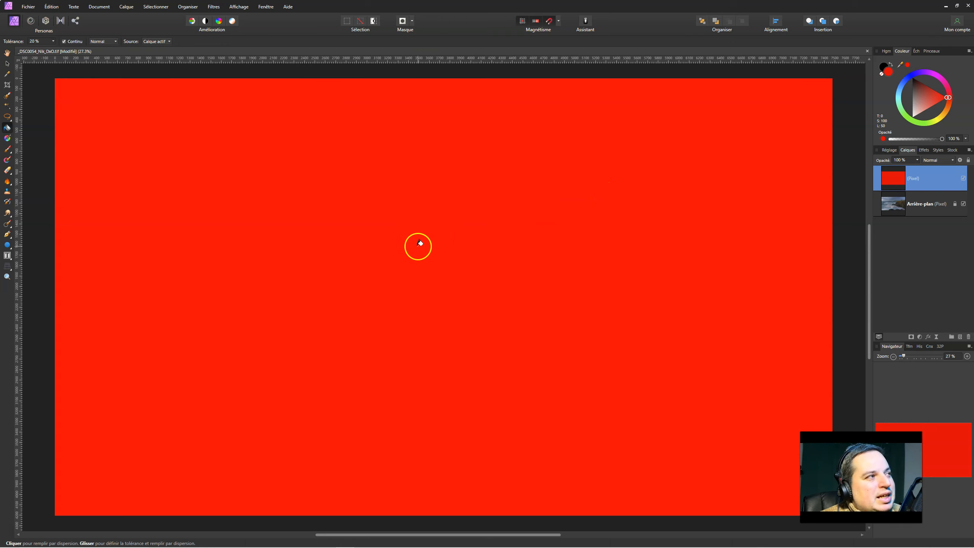
Step: Activate the Paint Brush, add a mask to the red layer and invert it to black
{"action": "key", "text": "b"}
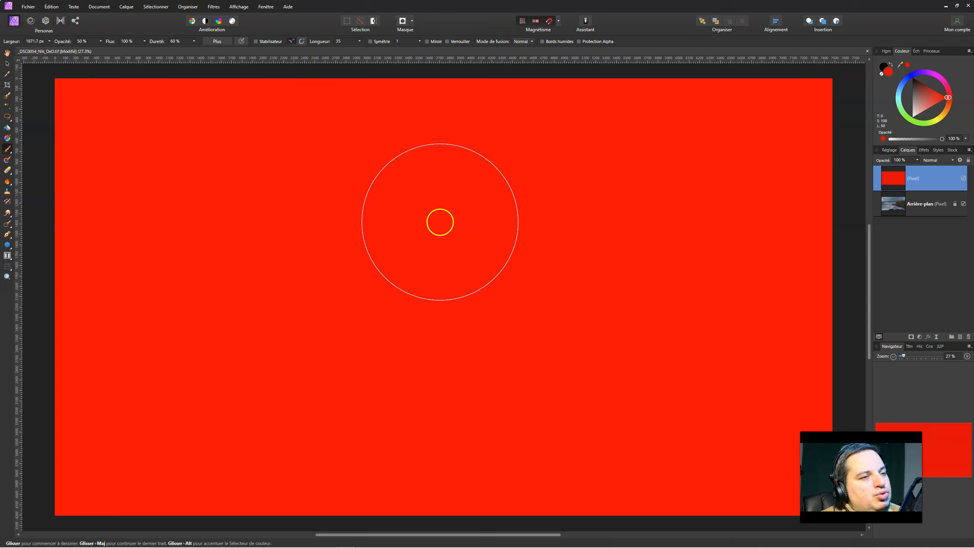
{"action": "left_click", "coordinate": [911, 337]}
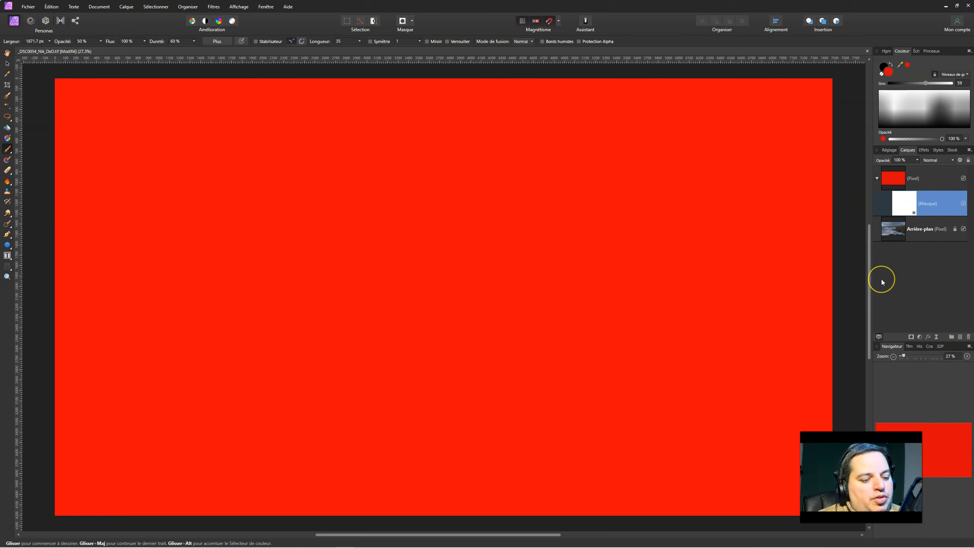
{"action": "key", "text": "ctrl+i"}
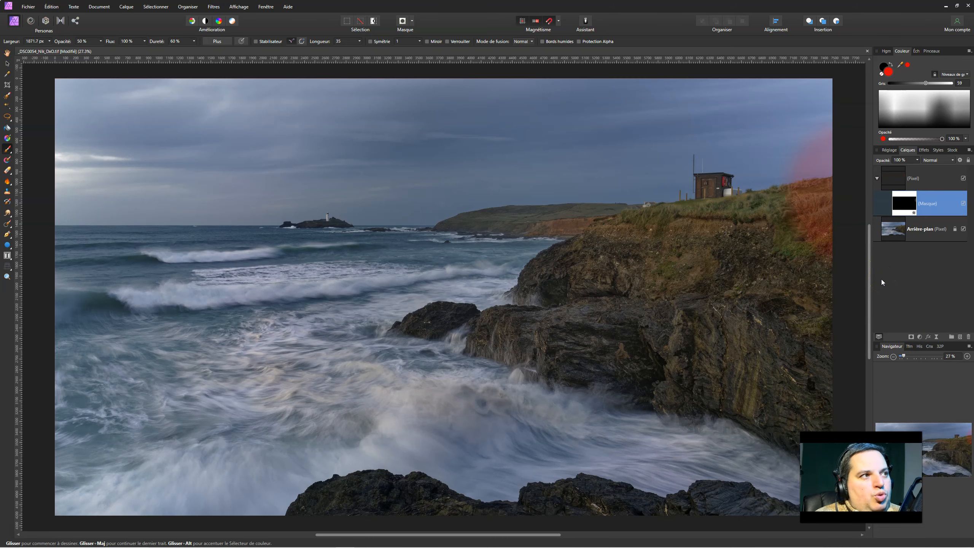
Step: Paint white over the whole black mask at 100% brush opacity to reveal the red layer, and invert the mask back to black
{"action": "key", "text": "ctrl+z"}
{"action": "key", "text": "0"}
{"action": "left_click", "coordinate": [882, 74]}
{"action": "left_click_drag", "start_coordinate": [923, 85], "coordinate": [952, 83]}
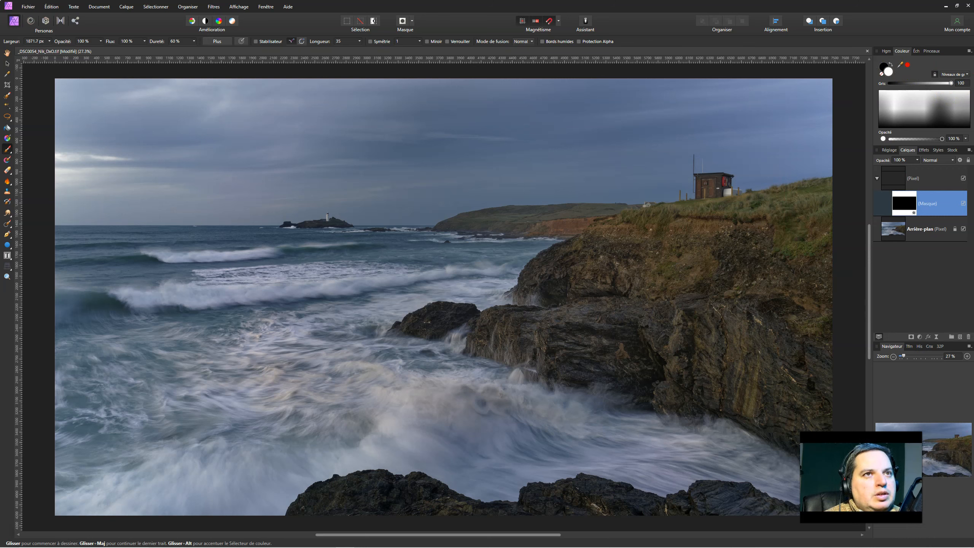
{"action": "left_click", "coordinate": [886, 68]}
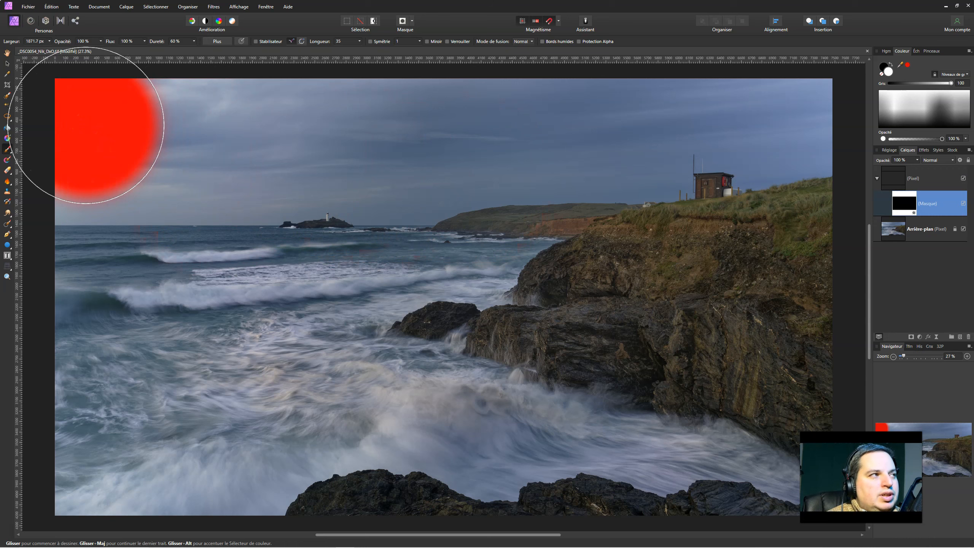
{"action": "left_click", "coordinate": [92, 128]}
{"action": "left_click_drag", "start_coordinate": [92, 129], "coordinate": [870, 103]}
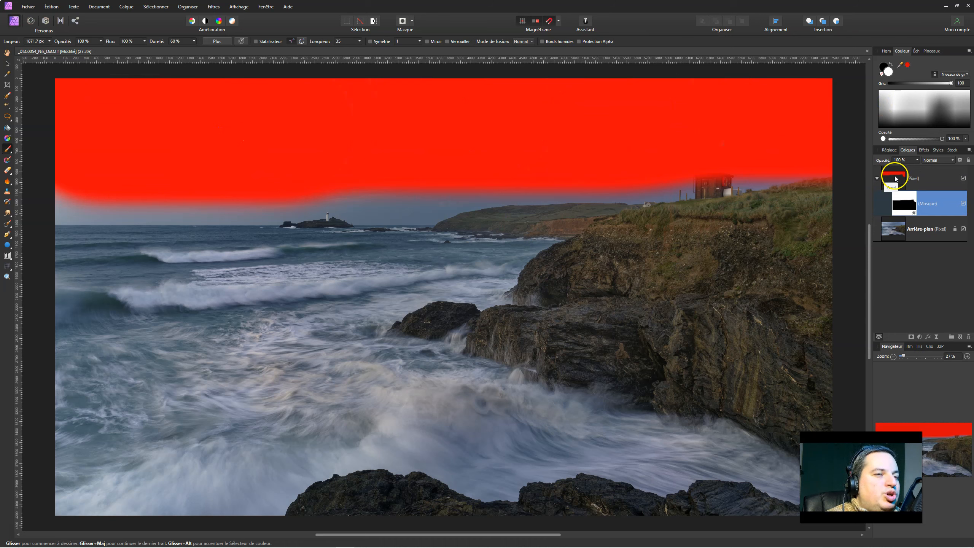
{"action": "mouse_move", "coordinate": [752, 203]}
{"action": "left_mouse_down"}
{"action": "mouse_move", "coordinate": [778, 204]}
{"action": "mouse_move", "coordinate": [89, 207]}
{"action": "left_mouse_up"}
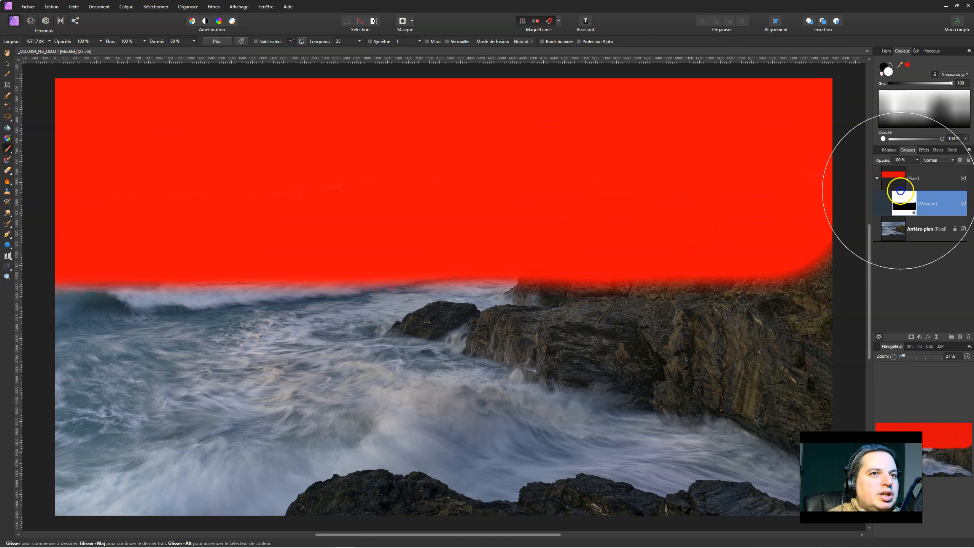
{"action": "mouse_move", "coordinate": [836, 295]}
{"action": "left_mouse_down"}
{"action": "mouse_move", "coordinate": [648, 328]}
{"action": "mouse_move", "coordinate": [219, 334]}
{"action": "mouse_move", "coordinate": [43, 322]}
{"action": "mouse_move", "coordinate": [275, 494]}
{"action": "mouse_move", "coordinate": [665, 495]}
{"action": "mouse_move", "coordinate": [605, 463]}
{"action": "mouse_move", "coordinate": [695, 458]}
{"action": "mouse_move", "coordinate": [693, 473]}
{"action": "mouse_move", "coordinate": [121, 490]}
{"action": "mouse_move", "coordinate": [69, 510]}
{"action": "mouse_move", "coordinate": [328, 455]}
{"action": "mouse_move", "coordinate": [729, 462]}
{"action": "mouse_move", "coordinate": [712, 368]}
{"action": "mouse_move", "coordinate": [696, 401]}
{"action": "mouse_move", "coordinate": [772, 470]}
{"action": "mouse_move", "coordinate": [739, 502]}
{"action": "mouse_move", "coordinate": [578, 470]}
{"action": "left_mouse_up"}
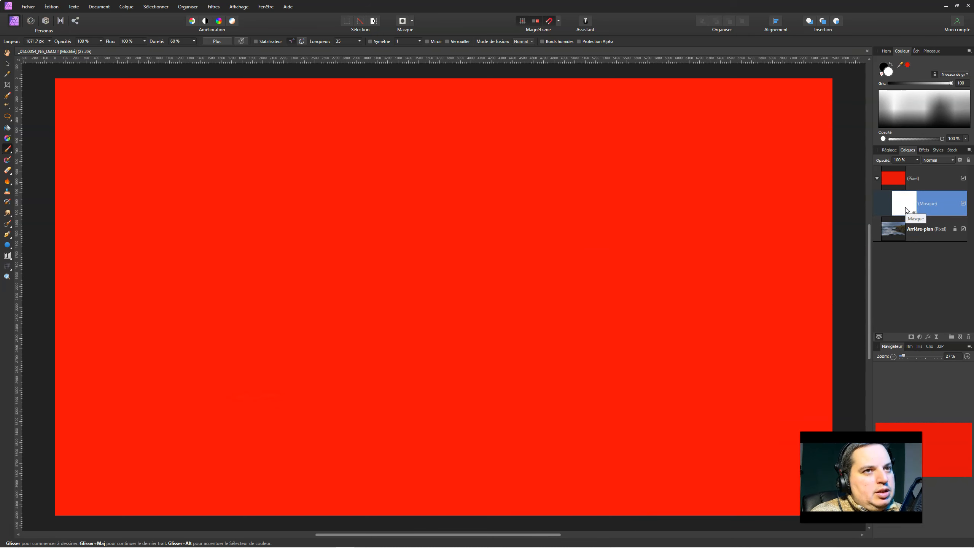
{"action": "key", "text": "ctrl+i"}
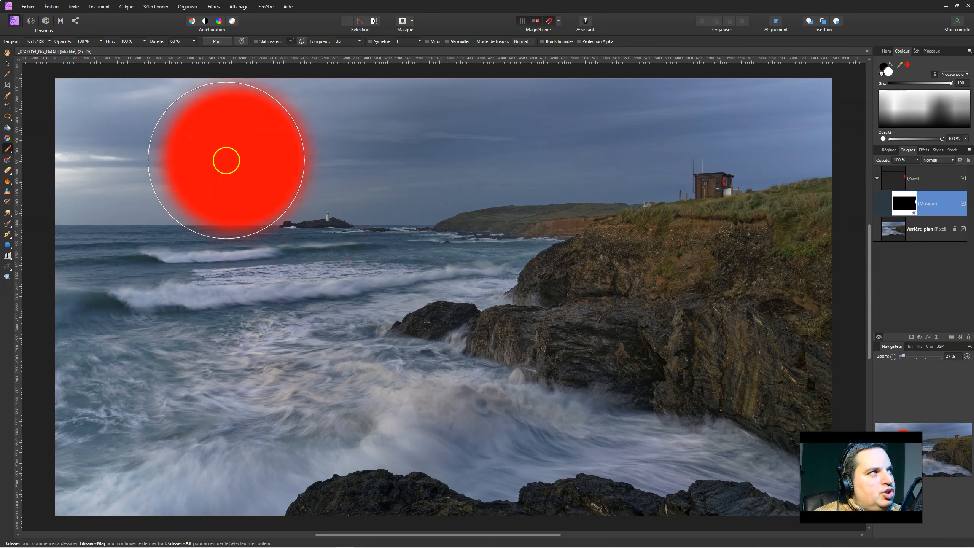
Step: Set the brush opacity to 50% and paint overlapping white strokes over the sky, sea and cliffs on the mask
{"action": "key", "text": "5"}
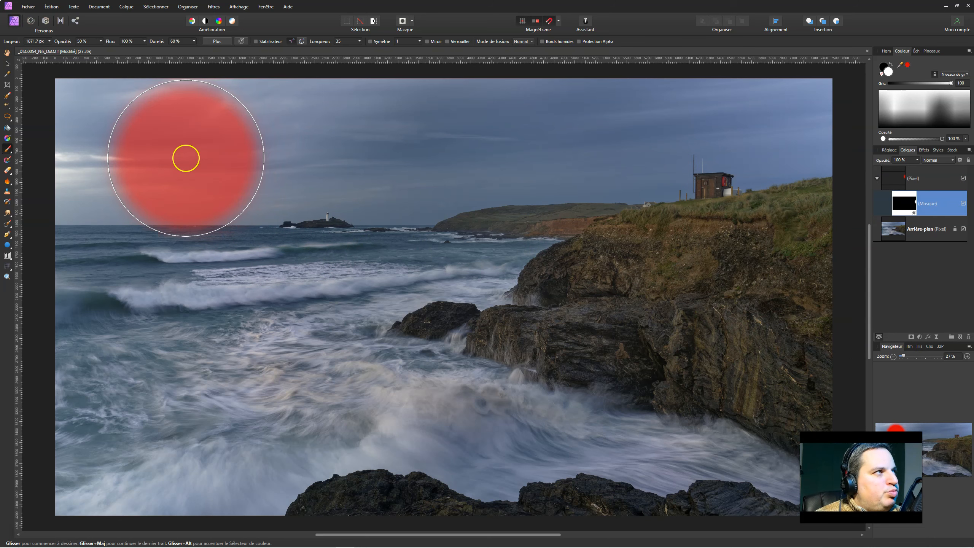
{"action": "left_click_drag", "start_coordinate": [78, 130], "coordinate": [782, 130]}
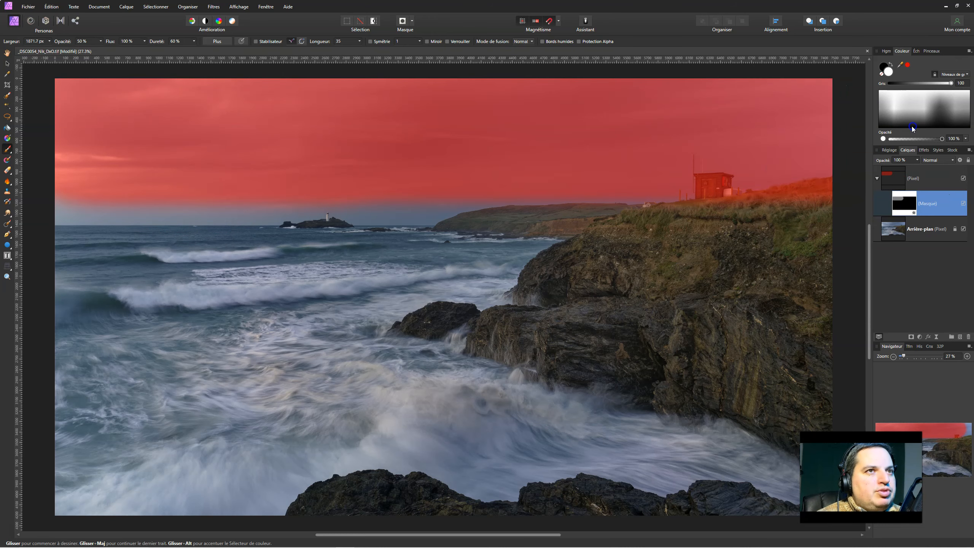
{"action": "mouse_move", "coordinate": [26, 220]}
{"action": "left_mouse_down"}
{"action": "mouse_move", "coordinate": [909, 237]}
{"action": "mouse_move", "coordinate": [523, 335]}
{"action": "mouse_move", "coordinate": [602, 385]}
{"action": "mouse_move", "coordinate": [666, 387]}
{"action": "mouse_move", "coordinate": [300, 418]}
{"action": "mouse_move", "coordinate": [258, 473]}
{"action": "mouse_move", "coordinate": [289, 464]}
{"action": "left_mouse_up"}
{"action": "mouse_move", "coordinate": [204, 155]}
{"action": "left_mouse_down"}
{"action": "mouse_move", "coordinate": [65, 191]}
{"action": "mouse_move", "coordinate": [200, 189]}
{"action": "mouse_move", "coordinate": [55, 181]}
{"action": "mouse_move", "coordinate": [233, 191]}
{"action": "mouse_move", "coordinate": [152, 178]}
{"action": "mouse_move", "coordinate": [97, 212]}
{"action": "left_mouse_up"}
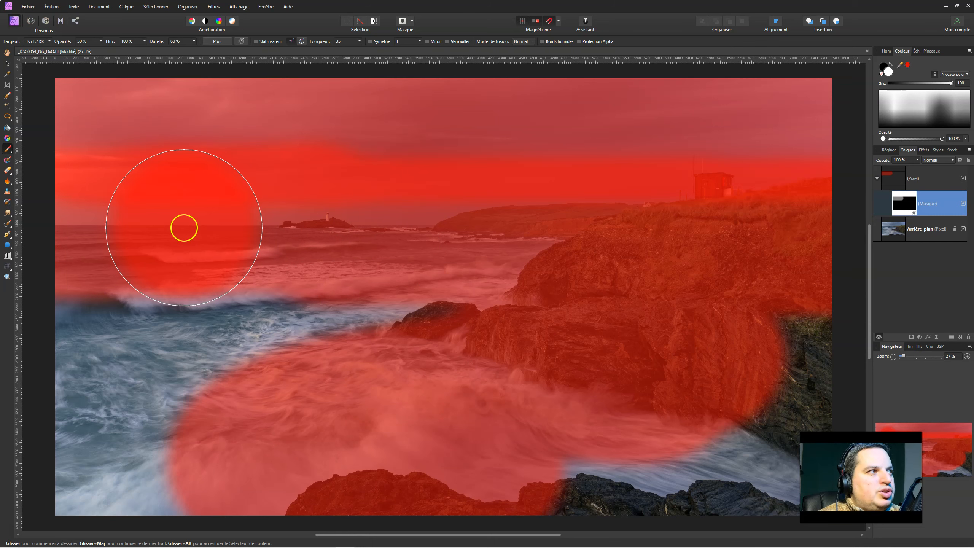
{"action": "mouse_move", "coordinate": [98, 273]}
{"action": "left_mouse_down"}
{"action": "mouse_move", "coordinate": [115, 264]}
{"action": "mouse_move", "coordinate": [750, 253]}
{"action": "left_mouse_up"}
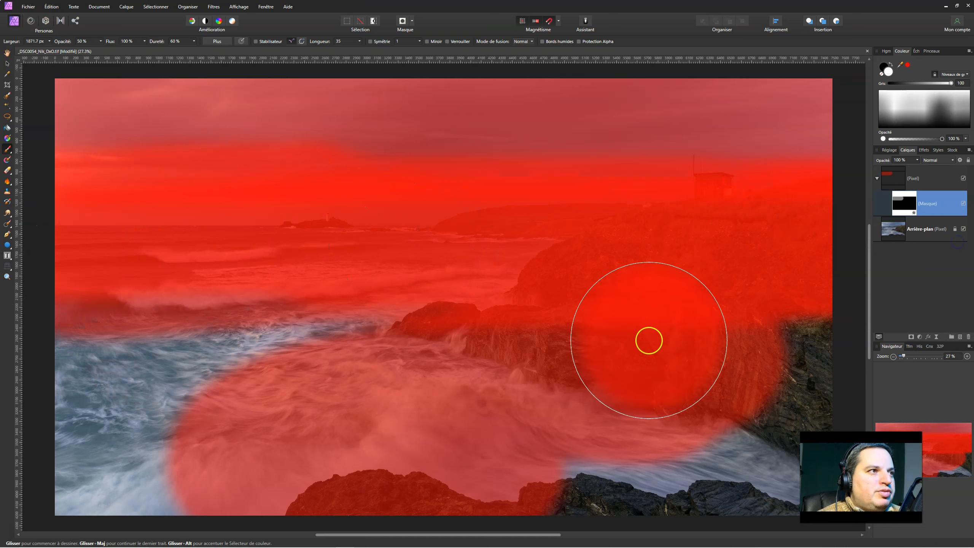
{"action": "left_click_drag", "start_coordinate": [79, 247], "coordinate": [802, 247]}
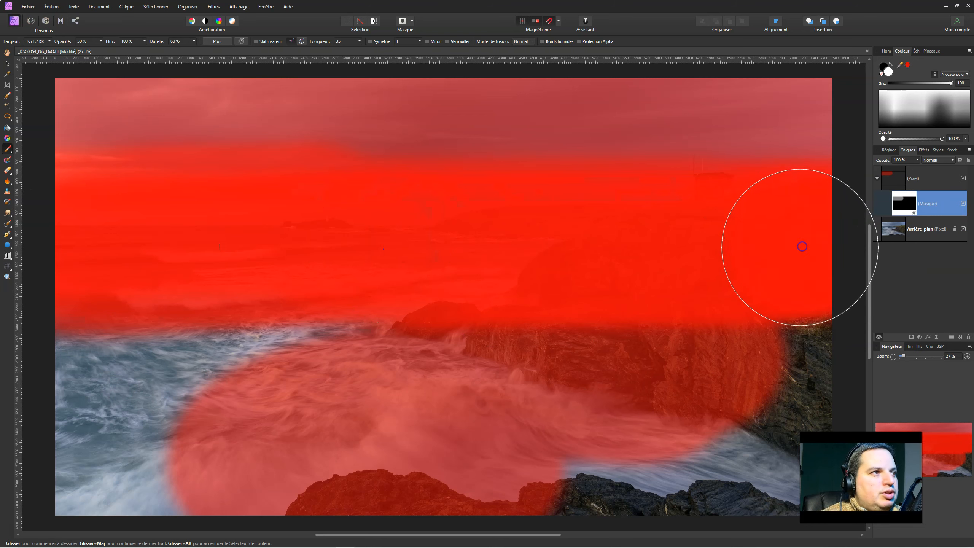
{"action": "mouse_move", "coordinate": [736, 115]}
{"action": "left_mouse_down"}
{"action": "mouse_move", "coordinate": [729, 141]}
{"action": "mouse_move", "coordinate": [749, 137]}
{"action": "mouse_move", "coordinate": [202, 124]}
{"action": "mouse_move", "coordinate": [44, 130]}
{"action": "left_mouse_up"}
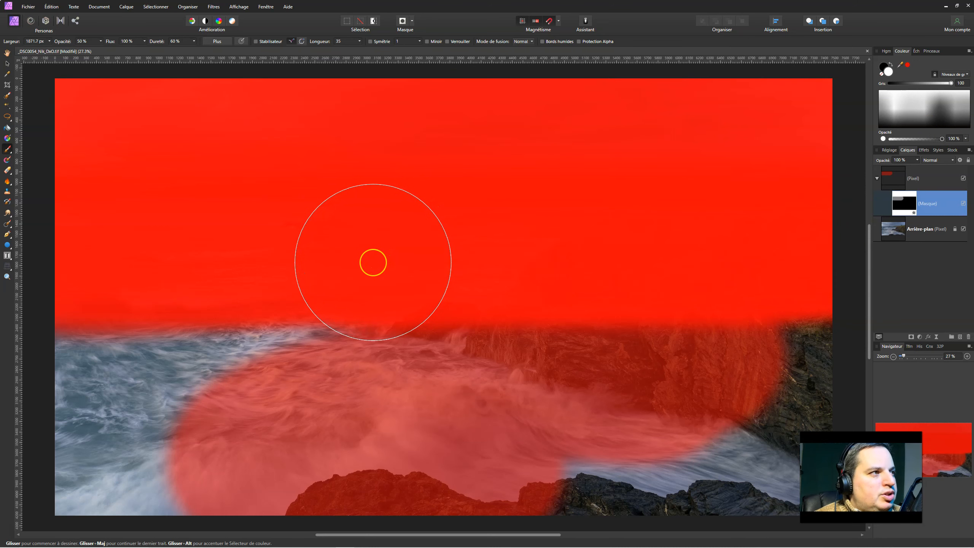
Step: Undo all the 50% opacity strokes on the mask
{"action": "key", "text": "ctrl+z"}
{"action": "key", "text": "ctrl+z"}
{"action": "key", "text": "ctrl+z"}
{"action": "key", "text": "ctrl+z"}
{"action": "key", "text": "ctrl+z"}
{"action": "key", "text": "ctrl+z"}
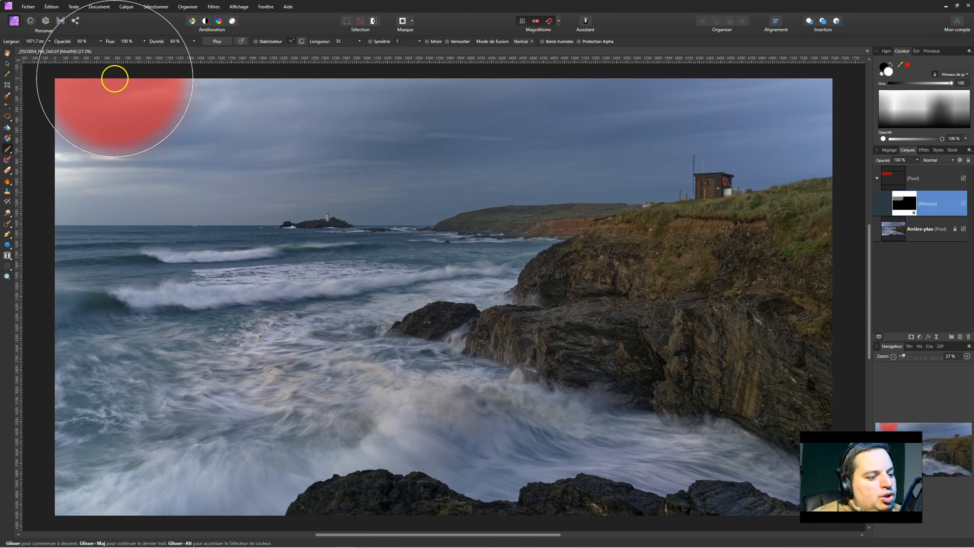
Step: Set the brush opacity to 10% and build up the red over the central sky and headland with repeated overlapping white strokes
{"action": "key", "text": "1"}
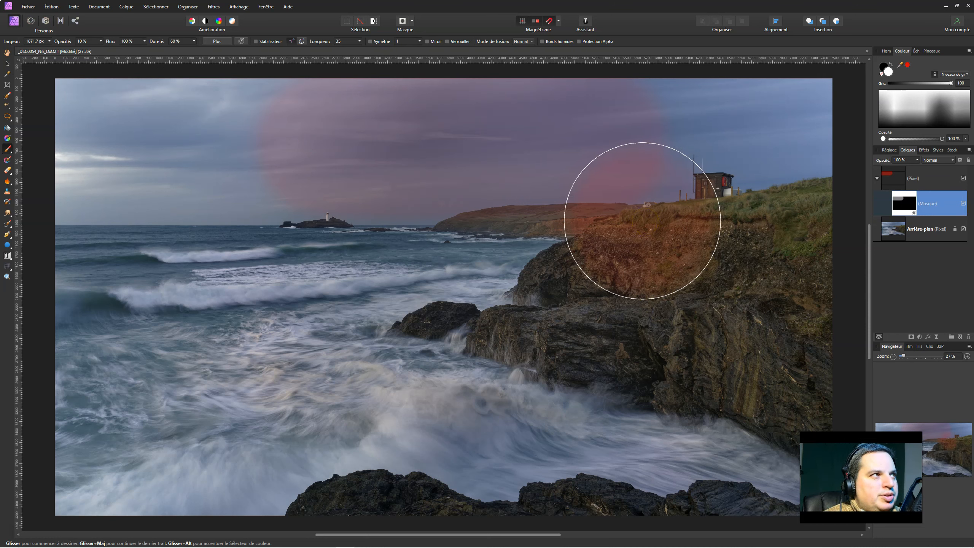
{"action": "left_click", "coordinate": [624, 220]}
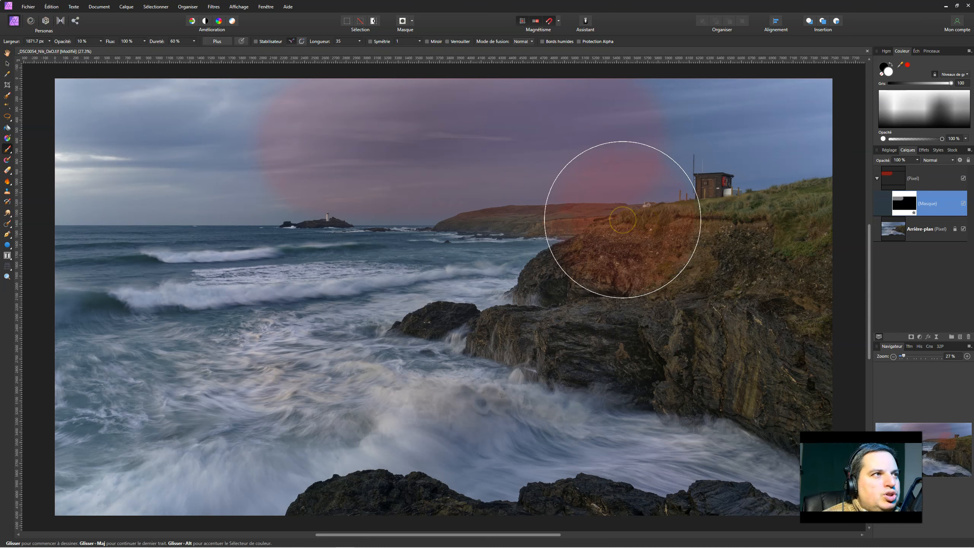
{"action": "mouse_move", "coordinate": [621, 220]}
{"action": "left_mouse_down"}
{"action": "mouse_move", "coordinate": [308, 138]}
{"action": "mouse_move", "coordinate": [661, 137]}
{"action": "mouse_move", "coordinate": [322, 133]}
{"action": "left_mouse_up"}
{"action": "left_click", "coordinate": [522, 223]}
{"action": "mouse_move", "coordinate": [522, 223]}
{"action": "left_mouse_down"}
{"action": "mouse_move", "coordinate": [508, 278]}
{"action": "mouse_move", "coordinate": [350, 129]}
{"action": "mouse_move", "coordinate": [314, 136]}
{"action": "left_mouse_up"}
{"action": "mouse_move", "coordinate": [681, 130]}
{"action": "left_mouse_down"}
{"action": "mouse_move", "coordinate": [272, 135]}
{"action": "mouse_move", "coordinate": [741, 146]}
{"action": "mouse_move", "coordinate": [353, 149]}
{"action": "left_mouse_up"}
{"action": "mouse_move", "coordinate": [447, 247]}
{"action": "left_mouse_down"}
{"action": "mouse_move", "coordinate": [328, 159]}
{"action": "mouse_move", "coordinate": [370, 146]}
{"action": "mouse_move", "coordinate": [668, 148]}
{"action": "left_mouse_up"}
{"action": "mouse_move", "coordinate": [320, 143]}
{"action": "left_mouse_down"}
{"action": "mouse_move", "coordinate": [363, 195]}
{"action": "mouse_move", "coordinate": [265, 148]}
{"action": "mouse_move", "coordinate": [691, 137]}
{"action": "mouse_move", "coordinate": [261, 137]}
{"action": "mouse_move", "coordinate": [708, 148]}
{"action": "left_mouse_up"}
{"action": "mouse_move", "coordinate": [302, 126]}
{"action": "left_mouse_down"}
{"action": "mouse_move", "coordinate": [533, 226]}
{"action": "mouse_move", "coordinate": [352, 154]}
{"action": "mouse_move", "coordinate": [665, 152]}
{"action": "mouse_move", "coordinate": [313, 158]}
{"action": "mouse_move", "coordinate": [311, 168]}
{"action": "mouse_move", "coordinate": [600, 145]}
{"action": "mouse_move", "coordinate": [352, 139]}
{"action": "mouse_move", "coordinate": [567, 221]}
{"action": "mouse_move", "coordinate": [565, 204]}
{"action": "mouse_move", "coordinate": [484, 235]}
{"action": "mouse_move", "coordinate": [614, 230]}
{"action": "mouse_move", "coordinate": [452, 230]}
{"action": "mouse_move", "coordinate": [564, 186]}
{"action": "mouse_move", "coordinate": [550, 197]}
{"action": "mouse_move", "coordinate": [587, 196]}
{"action": "left_mouse_up"}
Step: Delete the painted mask from the red layer
{"action": "left_click", "coordinate": [935, 209]}
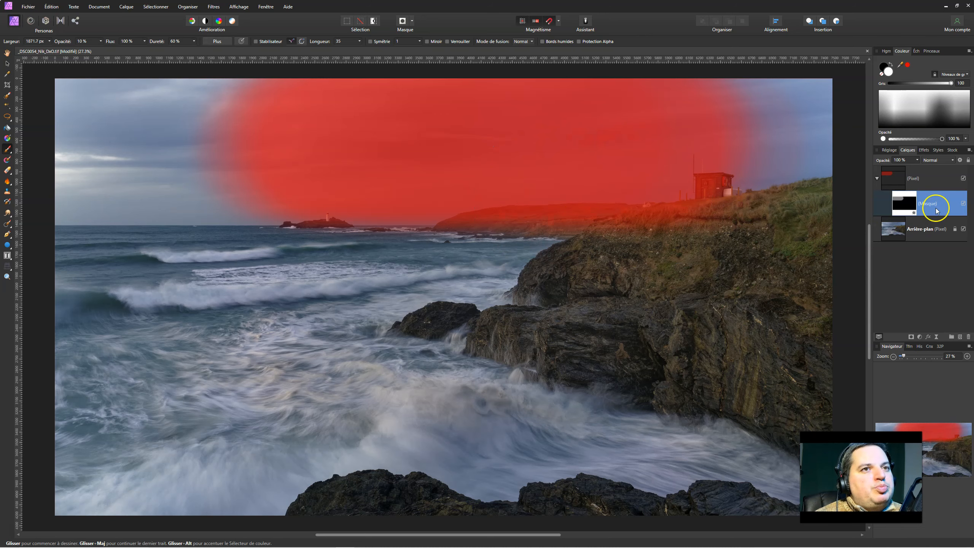
{"action": "key", "text": "Delete"}
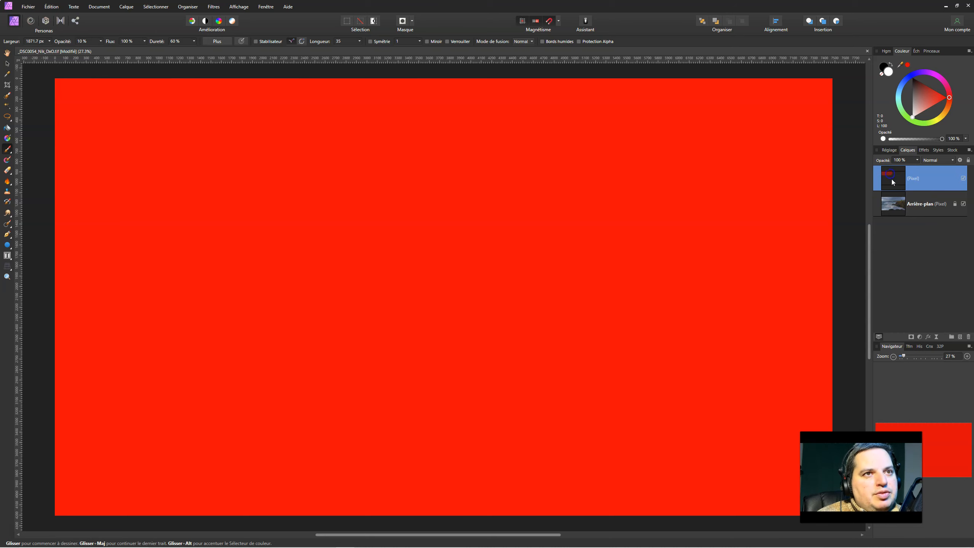
Step: Delete the red pixel layer above the background photo
{"action": "key", "text": "Delete"}
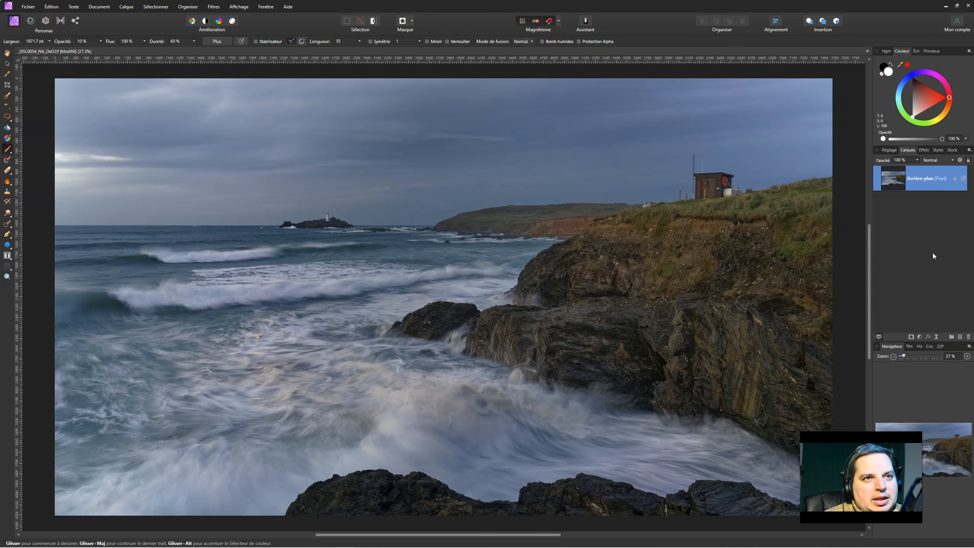
Step: Add a Levels adjustment with black level 9%, white level 82% and gamma 0.954, and compare the photo with and without it
{"action": "left_click", "coordinate": [919, 337]}
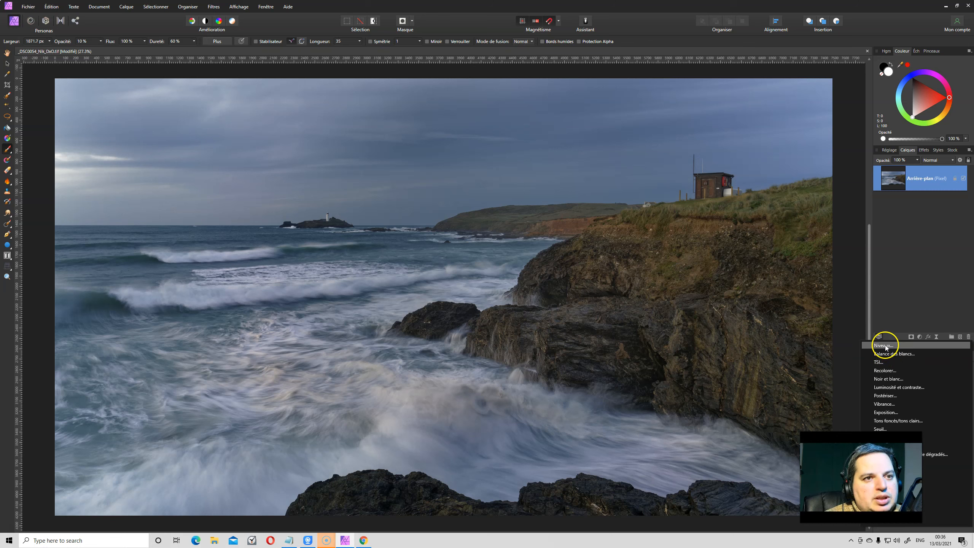
{"action": "left_click", "coordinate": [884, 346]}
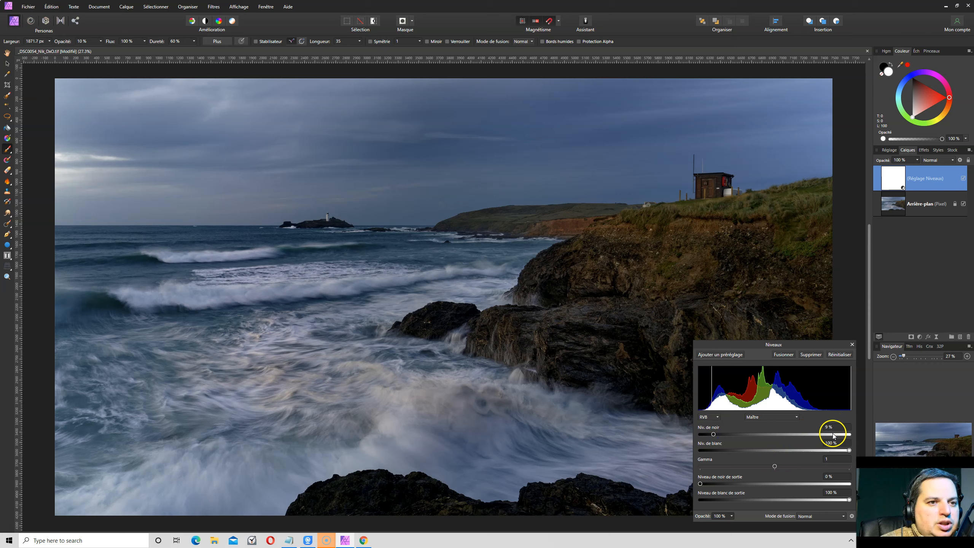
{"action": "mouse_move", "coordinate": [844, 451]}
{"action": "left_mouse_down"}
{"action": "mouse_move", "coordinate": [759, 465]}
{"action": "mouse_move", "coordinate": [783, 468]}
{"action": "mouse_move", "coordinate": [772, 469]}
{"action": "left_mouse_up"}
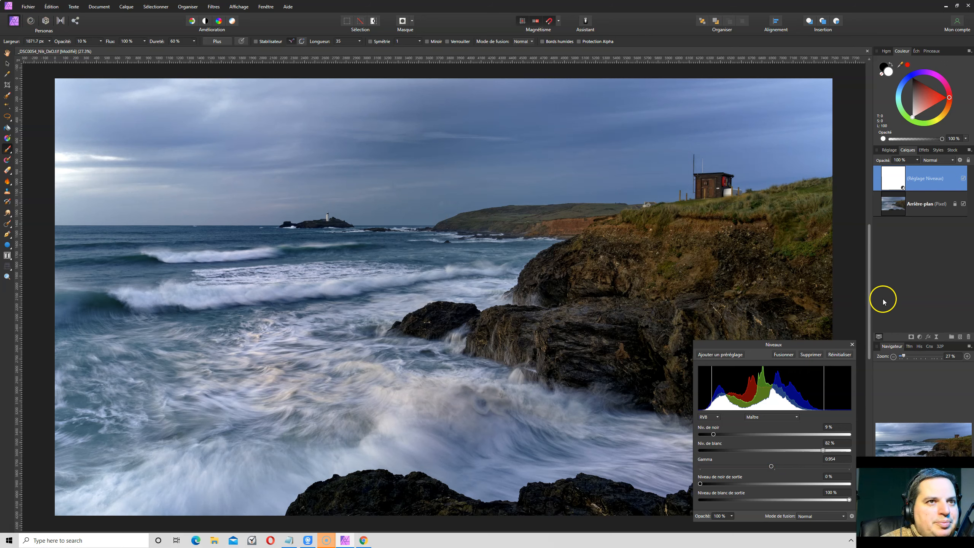
{"action": "left_click", "coordinate": [964, 179]}
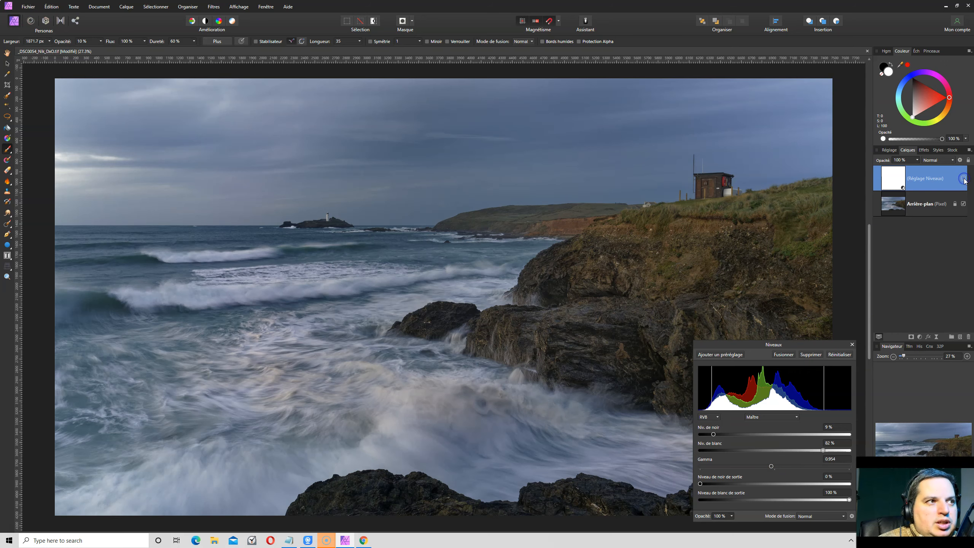
{"action": "left_click", "coordinate": [964, 179]}
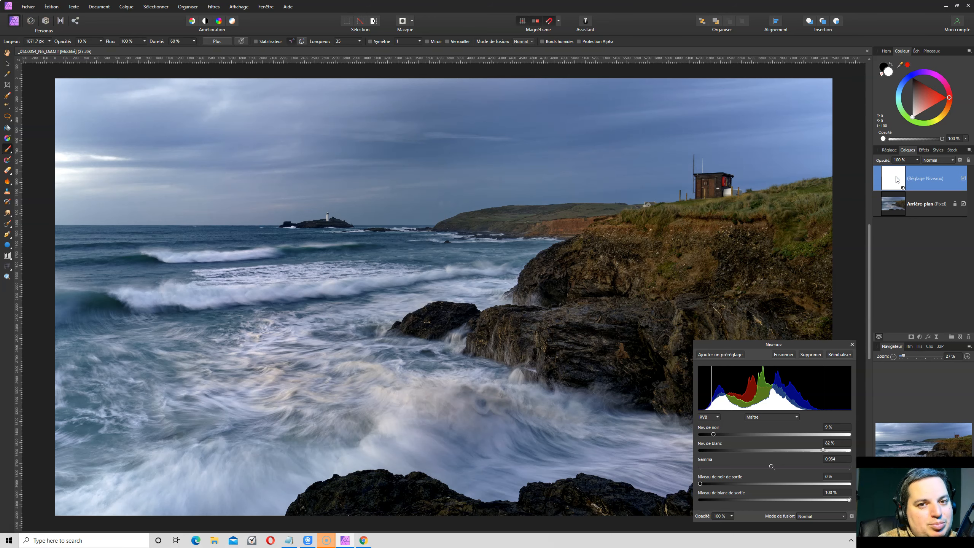
Step: Invert the Levels adjustment's mask to black and paint white over the sea, sky and cliffs to reveal the effect
{"action": "key", "text": "ctrl+i"}
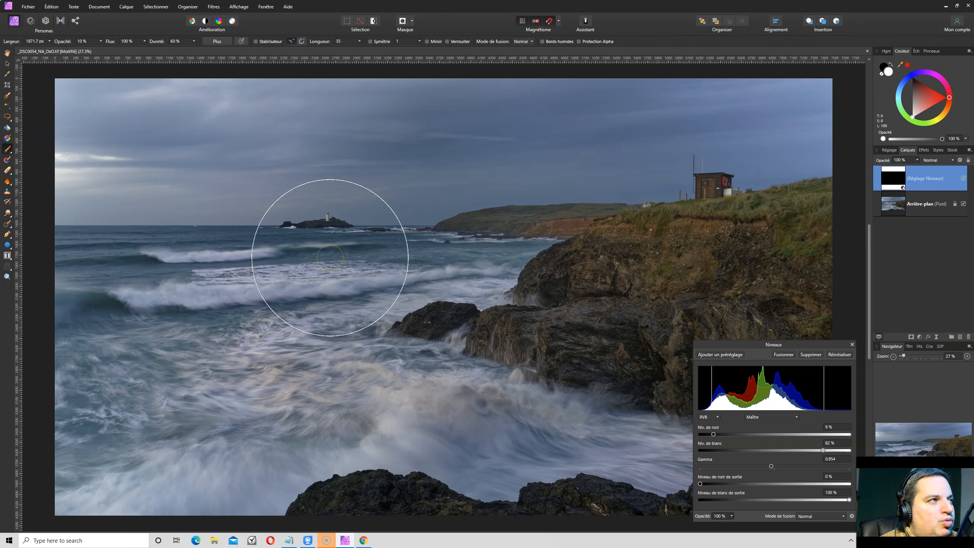
{"action": "mouse_move", "coordinate": [329, 257]}
{"action": "left_mouse_down"}
{"action": "mouse_move", "coordinate": [396, 207]}
{"action": "mouse_move", "coordinate": [463, 204]}
{"action": "mouse_move", "coordinate": [611, 246]}
{"action": "mouse_move", "coordinate": [771, 257]}
{"action": "mouse_move", "coordinate": [639, 285]}
{"action": "mouse_move", "coordinate": [539, 293]}
{"action": "mouse_move", "coordinate": [462, 323]}
{"action": "mouse_move", "coordinate": [439, 403]}
{"action": "mouse_move", "coordinate": [512, 425]}
{"action": "mouse_move", "coordinate": [287, 415]}
{"action": "mouse_move", "coordinate": [271, 440]}
{"action": "mouse_move", "coordinate": [162, 465]}
{"action": "mouse_move", "coordinate": [309, 406]}
{"action": "mouse_move", "coordinate": [423, 435]}
{"action": "mouse_move", "coordinate": [549, 442]}
{"action": "mouse_move", "coordinate": [542, 436]}
{"action": "mouse_move", "coordinate": [566, 420]}
{"action": "mouse_move", "coordinate": [376, 433]}
{"action": "mouse_move", "coordinate": [388, 418]}
{"action": "mouse_move", "coordinate": [200, 459]}
{"action": "mouse_move", "coordinate": [277, 432]}
{"action": "mouse_move", "coordinate": [541, 423]}
{"action": "mouse_move", "coordinate": [616, 432]}
{"action": "mouse_move", "coordinate": [289, 422]}
{"action": "mouse_move", "coordinate": [442, 431]}
{"action": "mouse_move", "coordinate": [126, 505]}
{"action": "mouse_move", "coordinate": [316, 430]}
{"action": "mouse_move", "coordinate": [253, 441]}
{"action": "mouse_move", "coordinate": [269, 424]}
{"action": "mouse_move", "coordinate": [265, 441]}
{"action": "mouse_move", "coordinate": [282, 358]}
{"action": "mouse_move", "coordinate": [156, 310]}
{"action": "mouse_move", "coordinate": [112, 325]}
{"action": "mouse_move", "coordinate": [354, 305]}
{"action": "mouse_move", "coordinate": [423, 285]}
{"action": "mouse_move", "coordinate": [196, 286]}
{"action": "mouse_move", "coordinate": [264, 292]}
{"action": "mouse_move", "coordinate": [575, 139]}
{"action": "left_mouse_up"}
{"action": "mouse_move", "coordinate": [828, 280]}
{"action": "left_mouse_down"}
{"action": "mouse_move", "coordinate": [842, 266]}
{"action": "mouse_move", "coordinate": [641, 324]}
{"action": "mouse_move", "coordinate": [696, 290]}
{"action": "mouse_move", "coordinate": [505, 375]}
{"action": "mouse_move", "coordinate": [638, 340]}
{"action": "mouse_move", "coordinate": [407, 377]}
{"action": "left_mouse_up"}
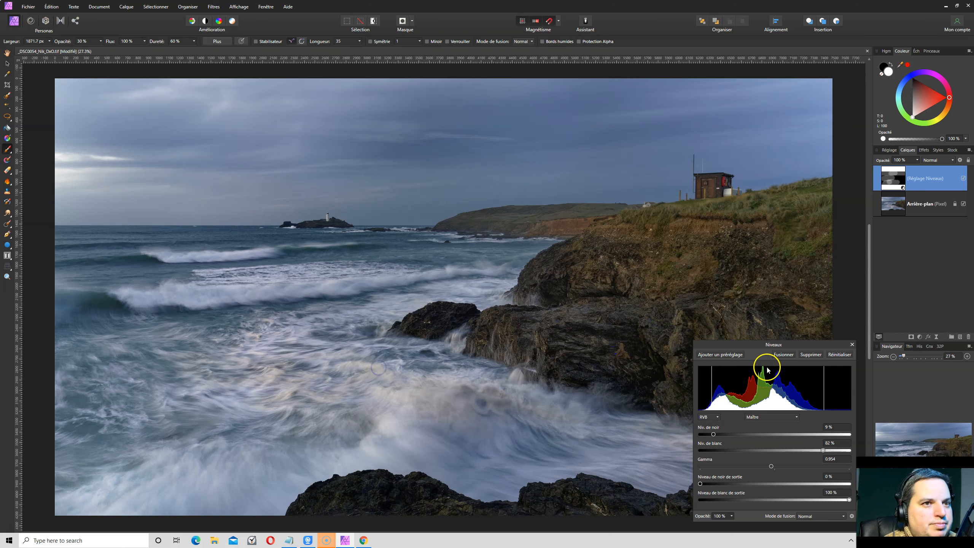
{"action": "left_click", "coordinate": [852, 344]}
{"action": "mouse_move", "coordinate": [764, 362]}
{"action": "left_mouse_down"}
{"action": "mouse_move", "coordinate": [792, 343]}
{"action": "mouse_move", "coordinate": [788, 381]}
{"action": "mouse_move", "coordinate": [703, 399]}
{"action": "mouse_move", "coordinate": [763, 405]}
{"action": "mouse_move", "coordinate": [766, 360]}
{"action": "mouse_move", "coordinate": [582, 363]}
{"action": "mouse_move", "coordinate": [565, 344]}
{"action": "mouse_move", "coordinate": [447, 387]}
{"action": "mouse_move", "coordinate": [605, 420]}
{"action": "mouse_move", "coordinate": [475, 413]}
{"action": "mouse_move", "coordinate": [397, 445]}
{"action": "mouse_move", "coordinate": [136, 510]}
{"action": "mouse_move", "coordinate": [441, 417]}
{"action": "mouse_move", "coordinate": [830, 188]}
{"action": "left_mouse_up"}
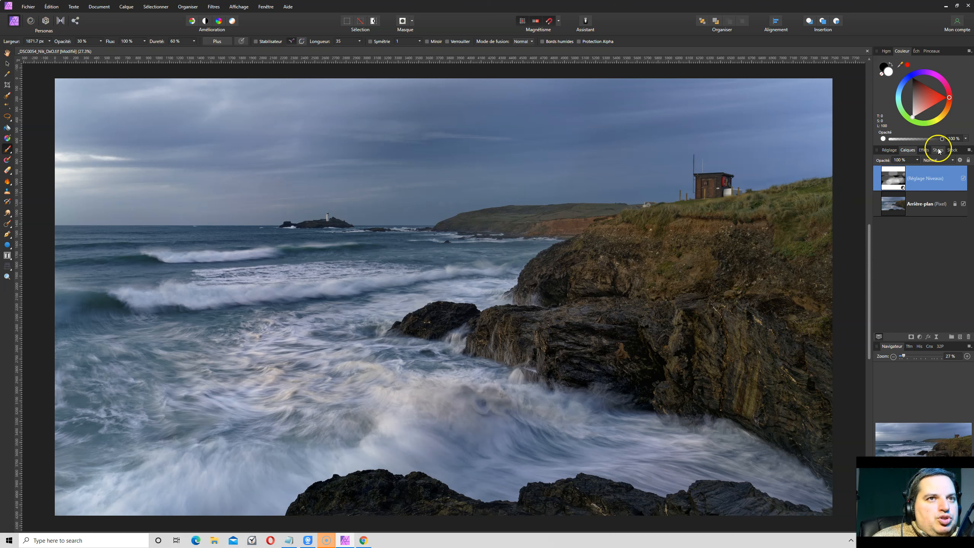
Step: Toggle the masked Levels adjustment's visibility repeatedly to compare the photo before and after
{"action": "left_click", "coordinate": [964, 178]}
{"action": "left_click", "coordinate": [964, 178]}
{"action": "left_click", "coordinate": [965, 178]}
{"action": "left_click", "coordinate": [965, 178]}
{"action": "left_click", "coordinate": [964, 179]}
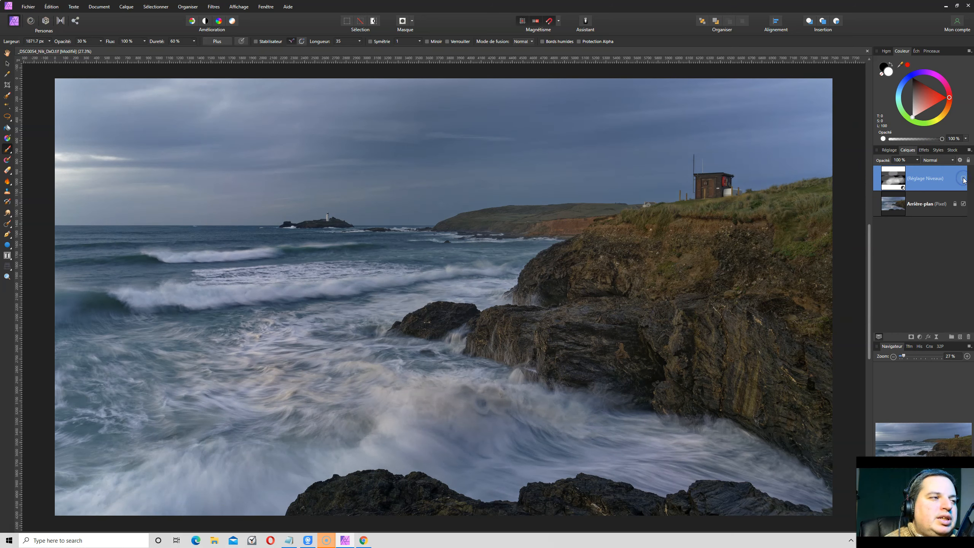
{"action": "left_click", "coordinate": [964, 179]}
Step: Review the Levels settings with the adjustment off and on, and delete the Levels adjustment layer
{"action": "left_click", "coordinate": [887, 178]}
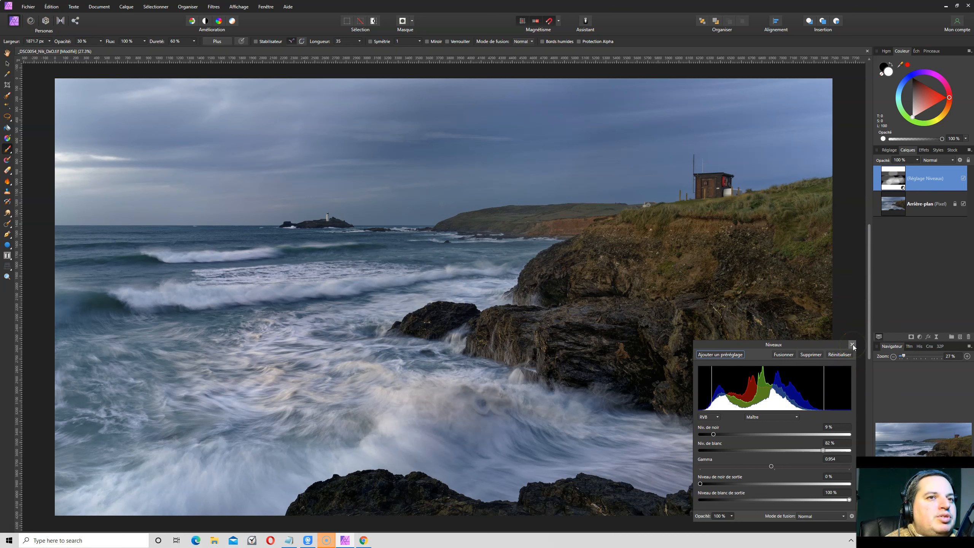
{"action": "left_click", "coordinate": [963, 179]}
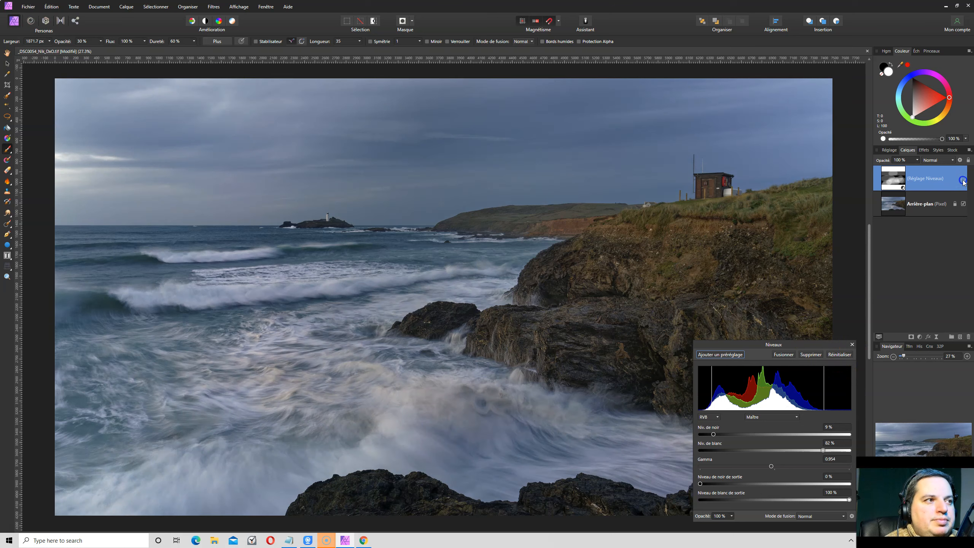
{"action": "left_click", "coordinate": [963, 180]}
{"action": "left_click", "coordinate": [852, 344]}
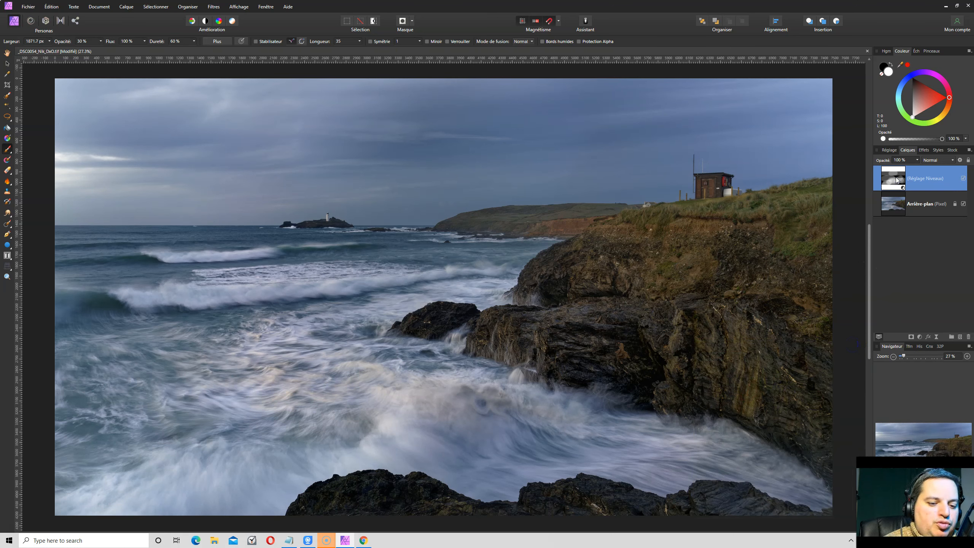
{"action": "key", "text": "Delete"}
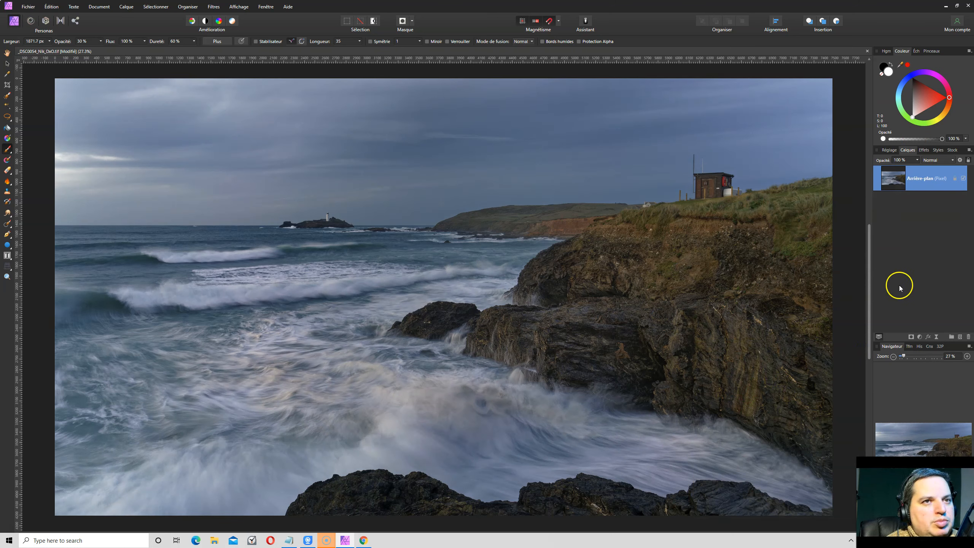
Step: Add a Curves adjustment with an S-curve through about (0.274, 0.205), (0.488, 0.479) and (0.737, 0.788)
{"action": "left_click", "coordinate": [920, 337]}
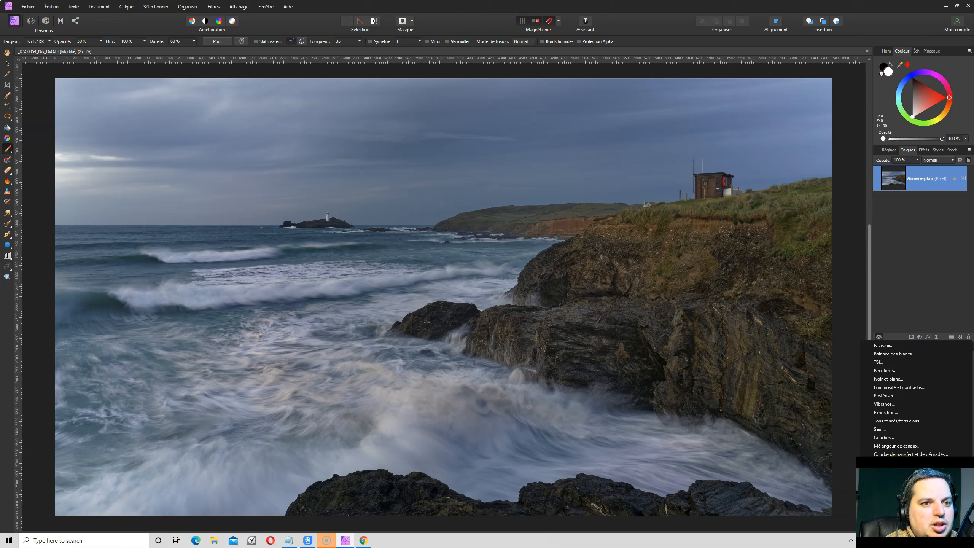
{"action": "left_click", "coordinate": [886, 437]}
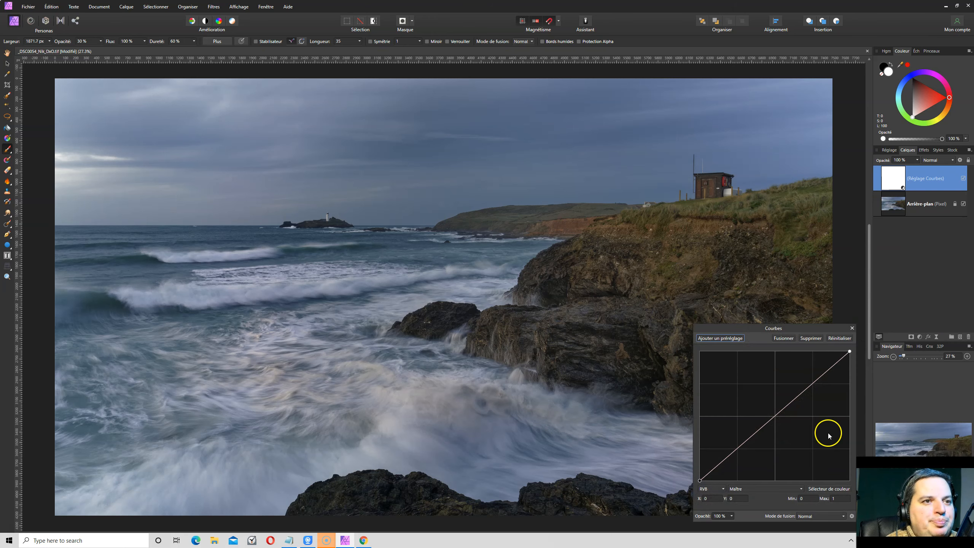
{"action": "left_click", "coordinate": [775, 414]}
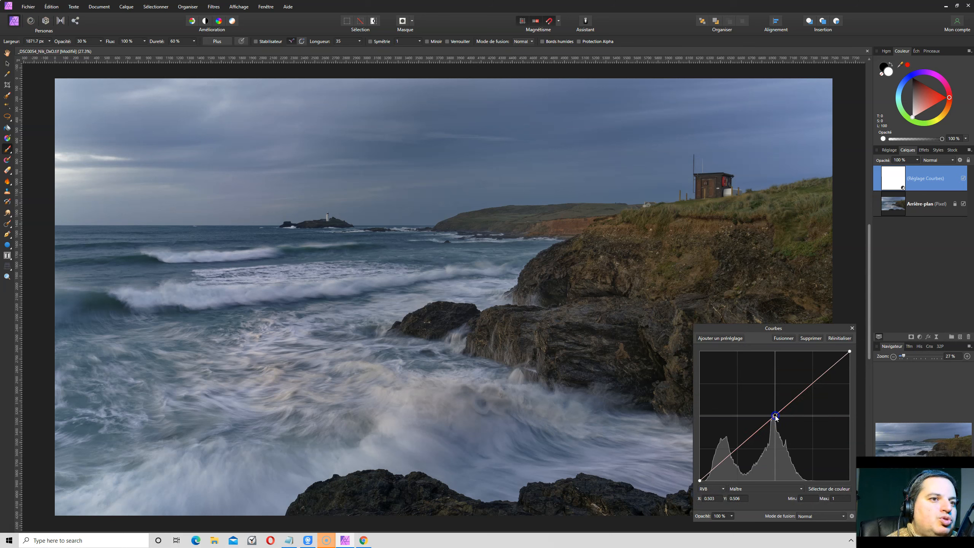
{"action": "mouse_move", "coordinate": [775, 415]}
{"action": "left_mouse_down"}
{"action": "mouse_move", "coordinate": [780, 423]}
{"action": "mouse_move", "coordinate": [768, 411]}
{"action": "mouse_move", "coordinate": [773, 419]}
{"action": "left_mouse_up"}
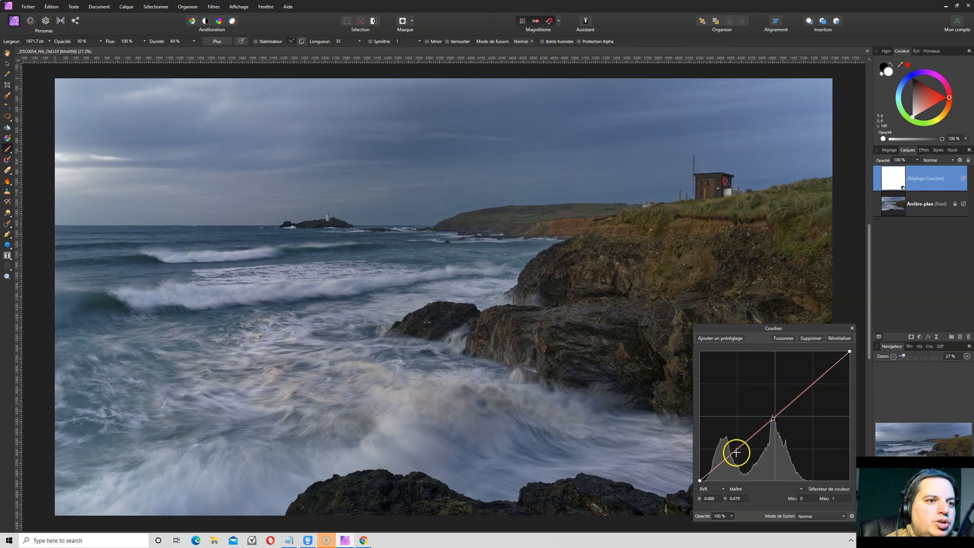
{"action": "left_click_drag", "start_coordinate": [737, 450], "coordinate": [741, 453]}
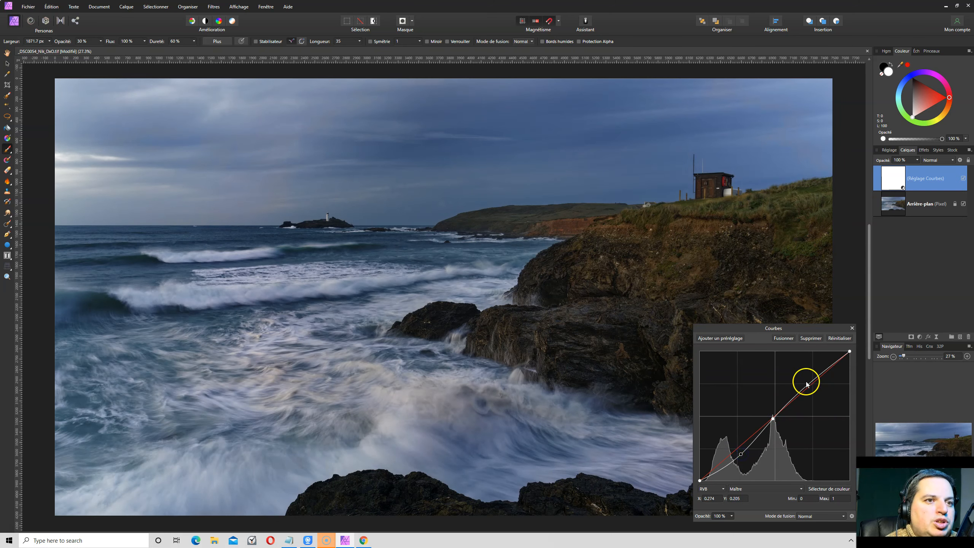
{"action": "left_click_drag", "start_coordinate": [811, 383], "coordinate": [810, 380]}
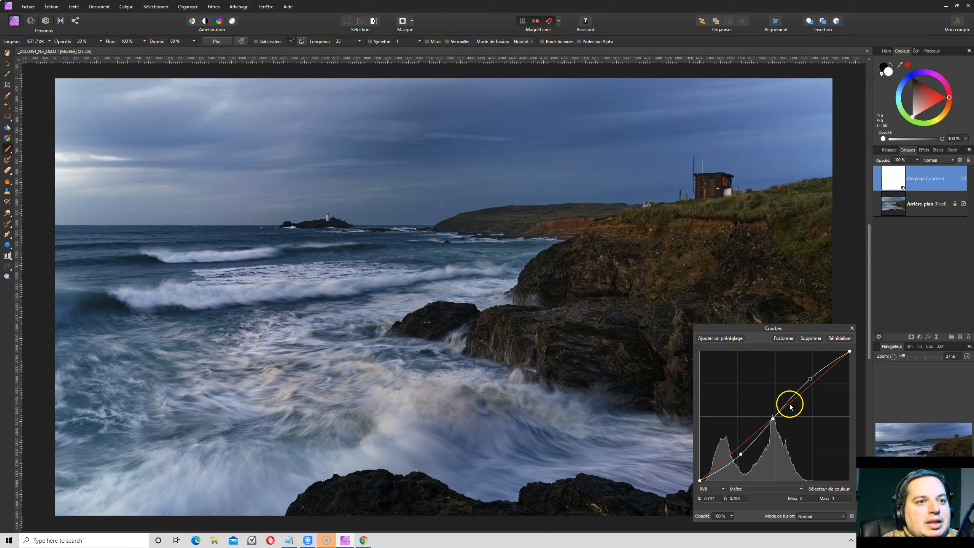
{"action": "left_click", "coordinate": [851, 328]}
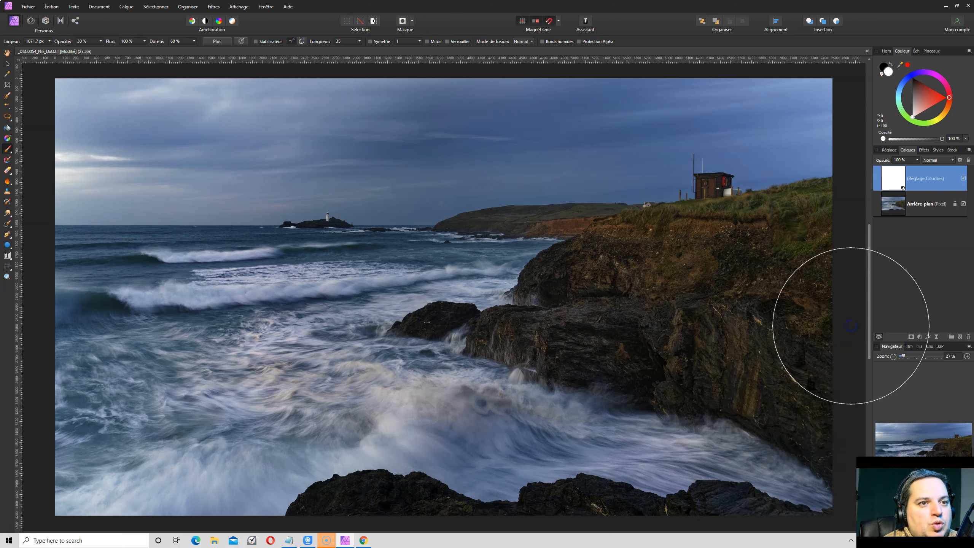
Step: Invert the Curves adjustment's mask to black and paint white over the churning foreground surf
{"action": "key", "text": "ctrl+i"}
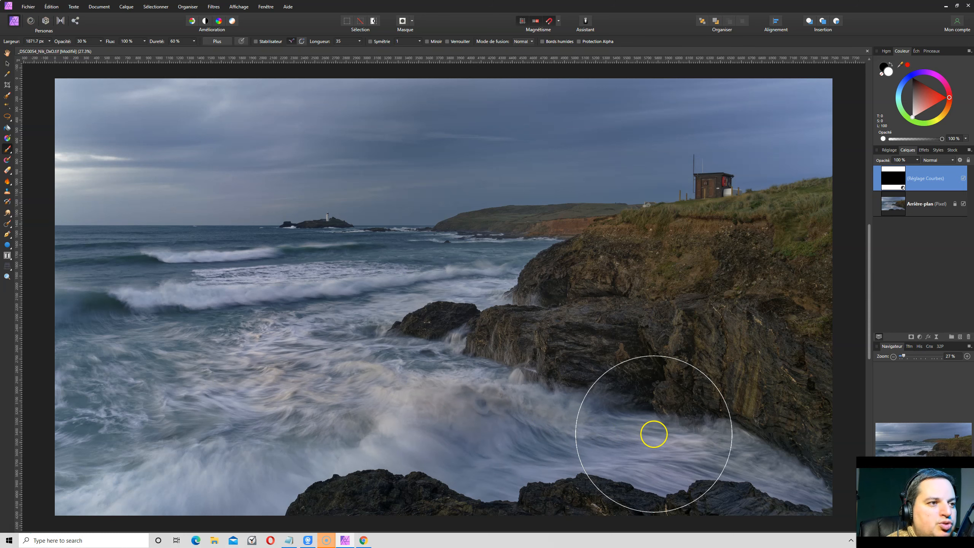
{"action": "mouse_move", "coordinate": [491, 407]}
{"action": "left_mouse_down"}
{"action": "mouse_move", "coordinate": [239, 391]}
{"action": "mouse_move", "coordinate": [483, 413]}
{"action": "mouse_move", "coordinate": [300, 394]}
{"action": "left_mouse_up"}
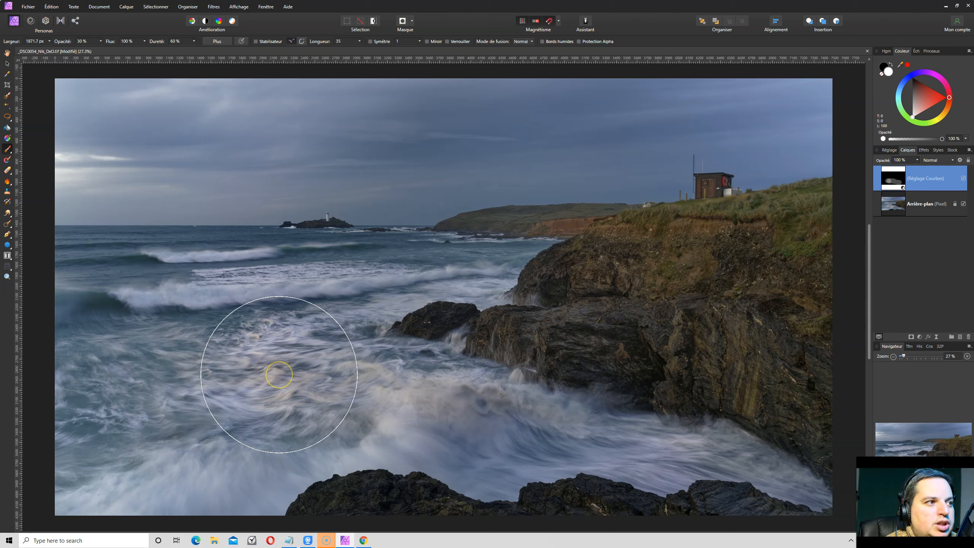
{"action": "left_click_drag", "start_coordinate": [499, 424], "coordinate": [499, 424]}
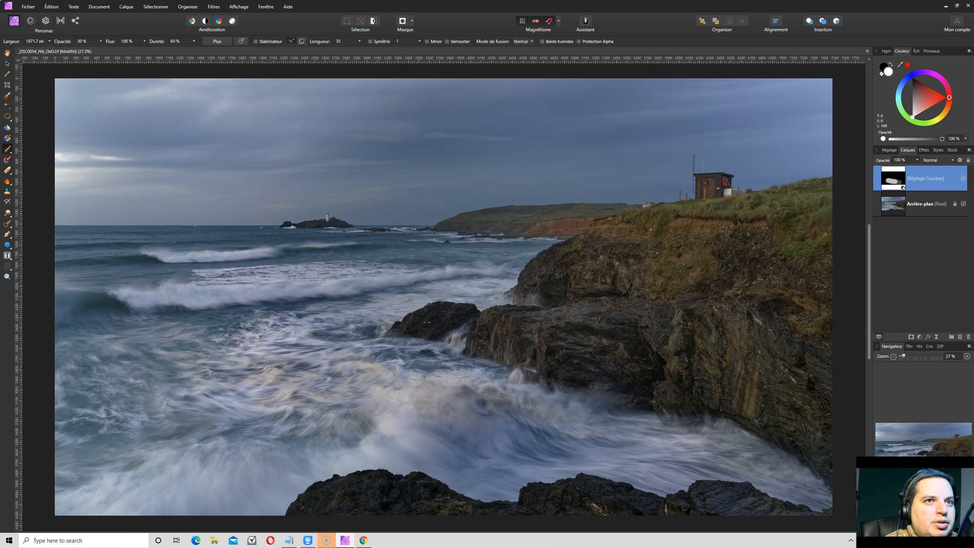
Step: Toggle the Curves adjustment off and on to compare the effect on the foreground surf
{"action": "left_click", "coordinate": [964, 177]}
{"action": "left_click", "coordinate": [963, 178]}
{"action": "left_click", "coordinate": [964, 178]}
{"action": "left_click", "coordinate": [964, 179]}
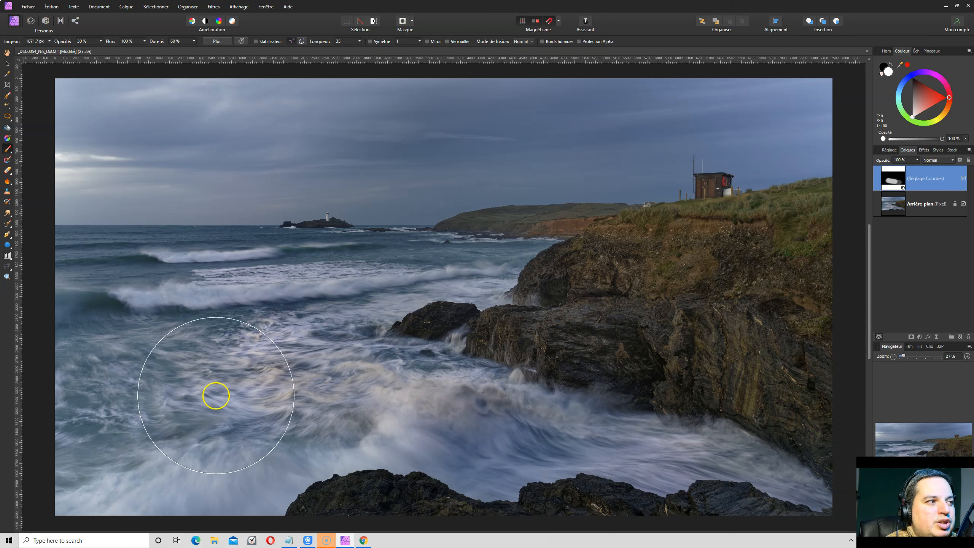
Step: Paint white on the Curves mask over the left-hand sea, and over the distant breaking waves with the brush reduced to about 433.5 px
{"action": "left_click_drag", "start_coordinate": [54, 410], "coordinate": [78, 409]}
{"action": "mouse_move", "coordinate": [216, 379]}
{"action": "left_mouse_down"}
{"action": "mouse_move", "coordinate": [56, 413]}
{"action": "mouse_move", "coordinate": [111, 350]}
{"action": "left_mouse_up"}
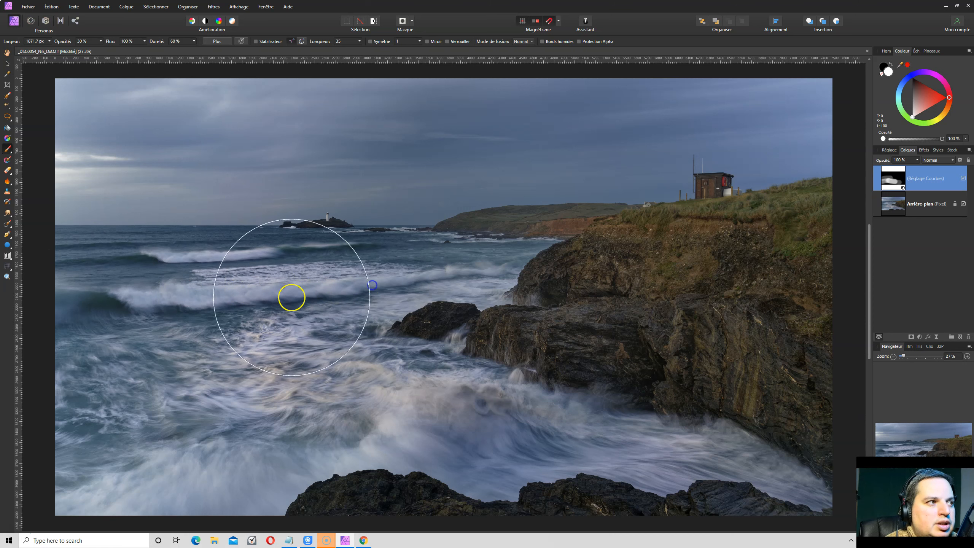
{"action": "key", "text": "bracketleft"}
{"action": "key", "text": "bracketleft"}
{"action": "key", "text": "bracketleft"}
{"action": "key", "text": "bracketleft"}
{"action": "key", "text": "bracketleft"}
{"action": "key", "text": "bracketleft"}
{"action": "key", "text": "bracketleft"}
{"action": "key", "text": "bracketleft"}
{"action": "key", "text": "bracketleft"}
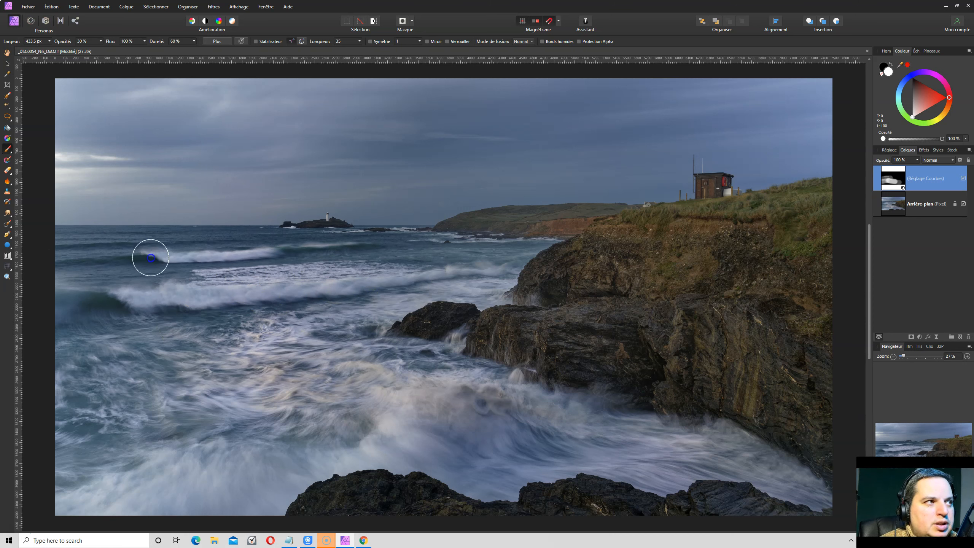
{"action": "mouse_move", "coordinate": [141, 263]}
{"action": "left_mouse_down"}
{"action": "mouse_move", "coordinate": [167, 279]}
{"action": "mouse_move", "coordinate": [122, 287]}
{"action": "mouse_move", "coordinate": [488, 271]}
{"action": "mouse_move", "coordinate": [442, 281]}
{"action": "mouse_move", "coordinate": [515, 263]}
{"action": "mouse_move", "coordinate": [450, 274]}
{"action": "mouse_move", "coordinate": [456, 291]}
{"action": "mouse_move", "coordinate": [403, 293]}
{"action": "left_mouse_up"}
Step: Enlarge the brush to about 644.5 px and paint white on the Curves mask along the rocks, cliff and adjoining water
{"action": "key", "text": "bracketright"}
{"action": "key", "text": "bracketright"}
{"action": "key", "text": "bracketright"}
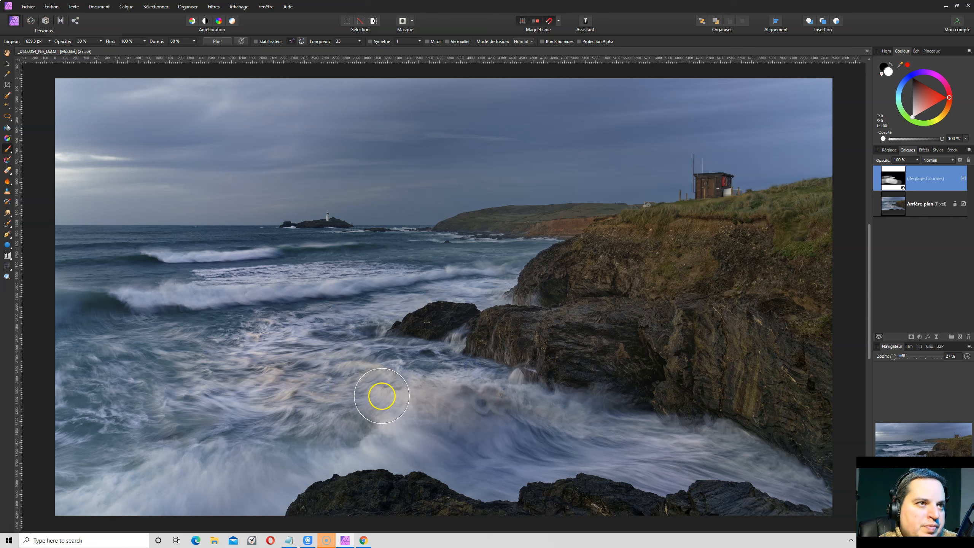
{"action": "key", "text": "bracketleft"}
{"action": "mouse_move", "coordinate": [523, 367]}
{"action": "left_mouse_down"}
{"action": "mouse_move", "coordinate": [600, 358]}
{"action": "mouse_move", "coordinate": [659, 263]}
{"action": "mouse_move", "coordinate": [735, 256]}
{"action": "mouse_move", "coordinate": [591, 257]}
{"action": "mouse_move", "coordinate": [796, 285]}
{"action": "mouse_move", "coordinate": [691, 222]}
{"action": "mouse_move", "coordinate": [856, 296]}
{"action": "mouse_move", "coordinate": [592, 364]}
{"action": "mouse_move", "coordinate": [719, 368]}
{"action": "mouse_move", "coordinate": [741, 436]}
{"action": "mouse_move", "coordinate": [778, 390]}
{"action": "left_mouse_up"}
{"action": "key", "text": "bracketright"}
{"action": "mouse_move", "coordinate": [448, 379]}
{"action": "left_mouse_down"}
{"action": "mouse_move", "coordinate": [500, 379]}
{"action": "mouse_move", "coordinate": [554, 344]}
{"action": "mouse_move", "coordinate": [376, 354]}
{"action": "mouse_move", "coordinate": [402, 432]}
{"action": "mouse_move", "coordinate": [519, 417]}
{"action": "mouse_move", "coordinate": [247, 351]}
{"action": "mouse_move", "coordinate": [162, 358]}
{"action": "mouse_move", "coordinate": [83, 294]}
{"action": "mouse_move", "coordinate": [39, 307]}
{"action": "mouse_move", "coordinate": [110, 314]}
{"action": "mouse_move", "coordinate": [150, 483]}
{"action": "mouse_move", "coordinate": [114, 500]}
{"action": "mouse_move", "coordinate": [262, 483]}
{"action": "mouse_move", "coordinate": [127, 509]}
{"action": "mouse_move", "coordinate": [94, 532]}
{"action": "mouse_move", "coordinate": [186, 473]}
{"action": "mouse_move", "coordinate": [124, 508]}
{"action": "mouse_move", "coordinate": [448, 378]}
{"action": "mouse_move", "coordinate": [461, 390]}
{"action": "mouse_move", "coordinate": [666, 416]}
{"action": "mouse_move", "coordinate": [766, 368]}
{"action": "mouse_move", "coordinate": [830, 290]}
{"action": "left_mouse_up"}
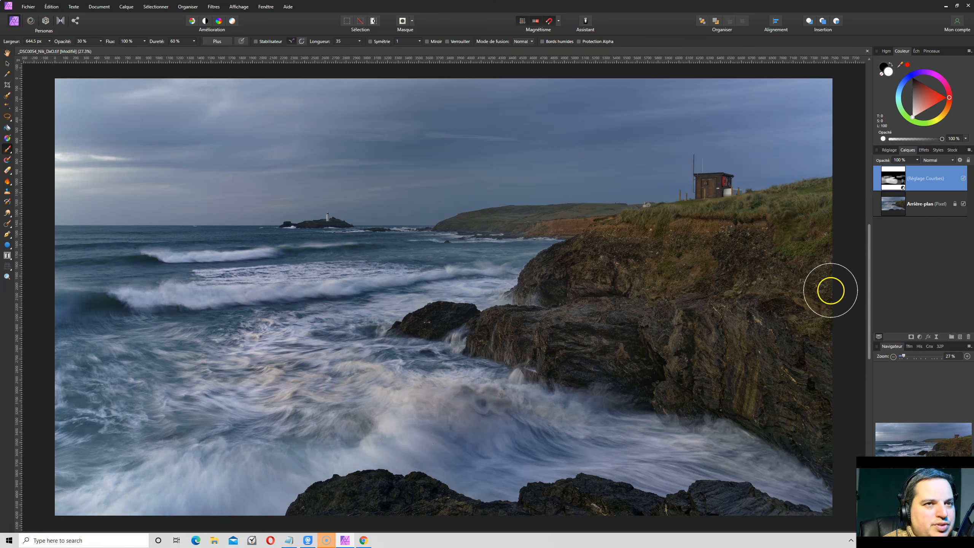
Step: Toggle the Curves adjustment repeatedly to compare the photo before and after, and examine its painted mask
{"action": "left_click", "coordinate": [963, 178]}
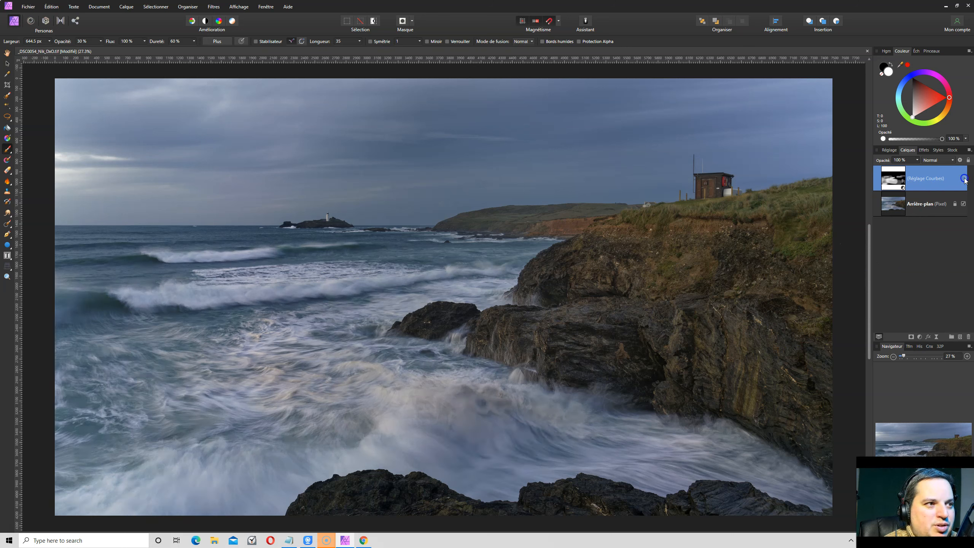
{"action": "left_click", "coordinate": [963, 178]}
{"action": "left_click", "coordinate": [964, 179]}
{"action": "left_click", "coordinate": [963, 179]}
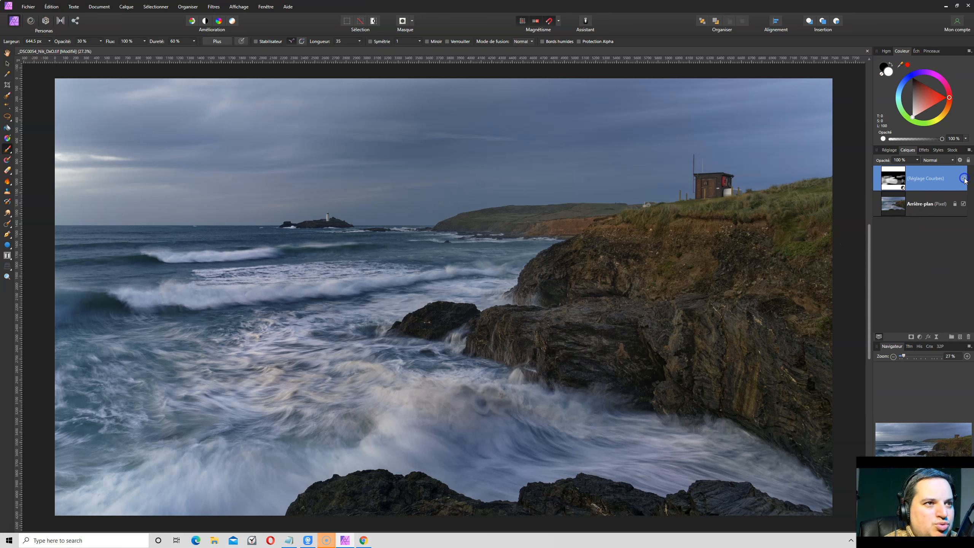
{"action": "left_click", "coordinate": [963, 179]}
{"action": "left_click", "coordinate": [964, 179]}
{"action": "left_click", "coordinate": [964, 179]}
{"action": "left_click", "coordinate": [964, 179]}
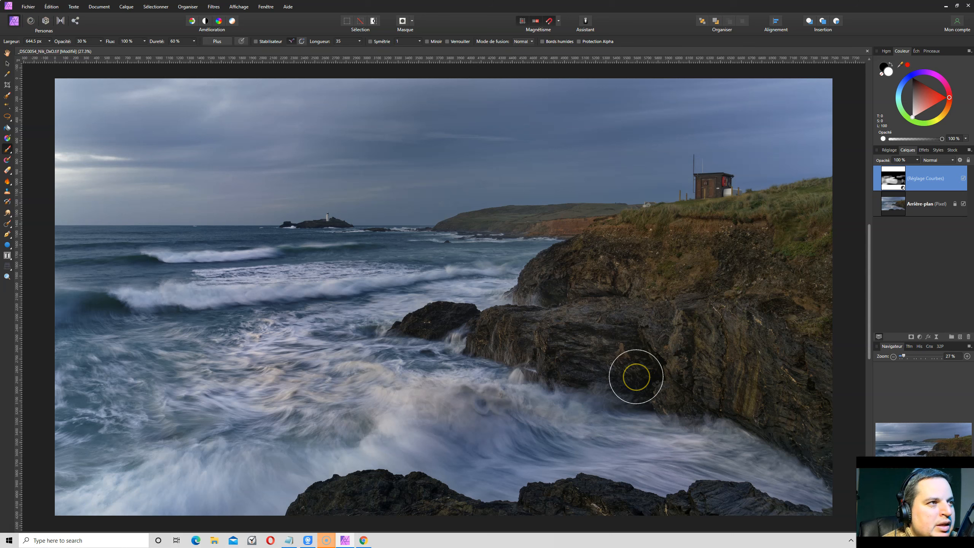
{"action": "left_click", "coordinate": [891, 178]}
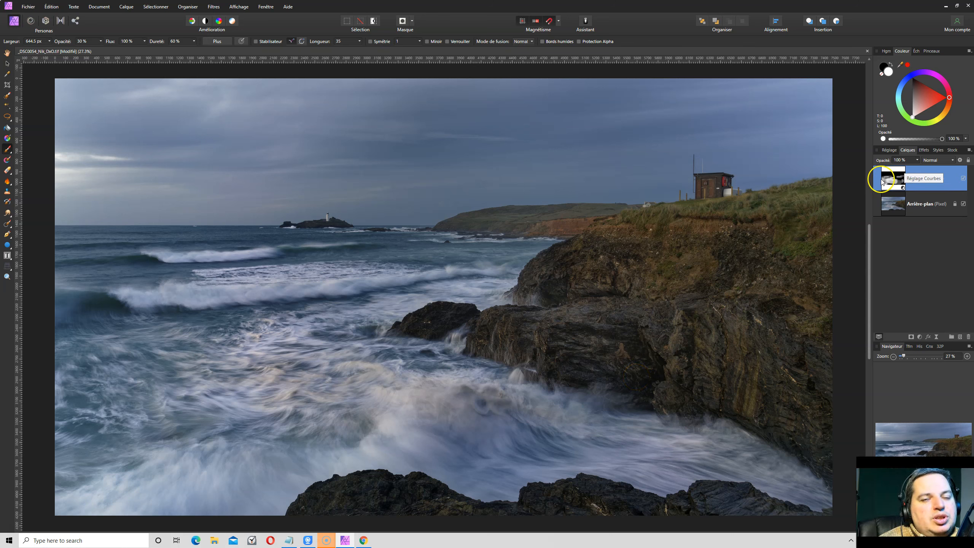